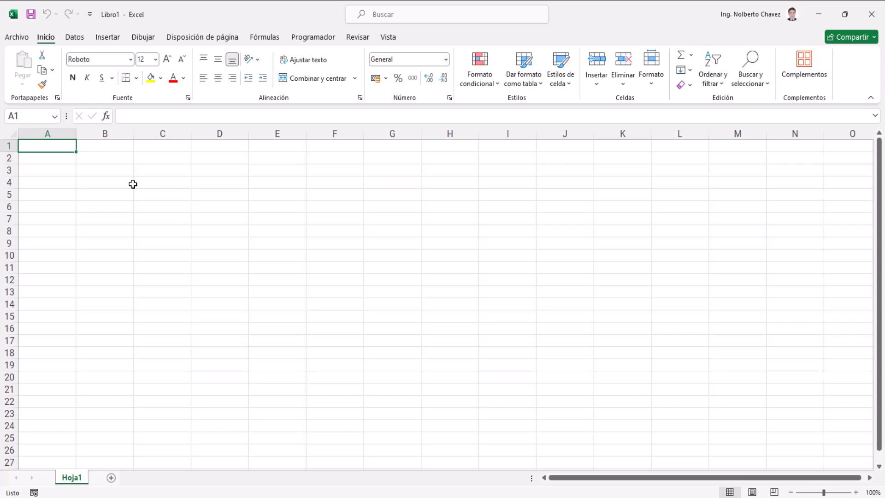
Try a column width of 45 on column A and undo the change
{"action": "left_click", "coordinate": [51, 133]}
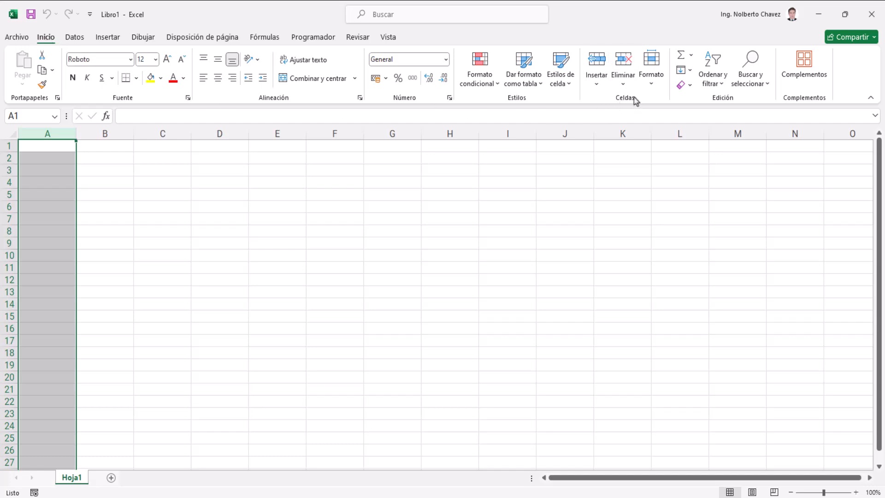
{"action": "left_click", "coordinate": [652, 88]}
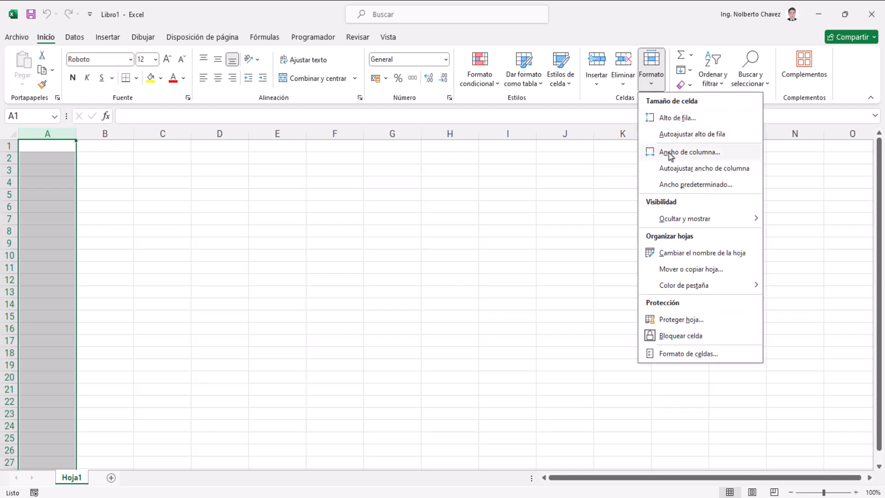
{"action": "left_click", "coordinate": [670, 153]}
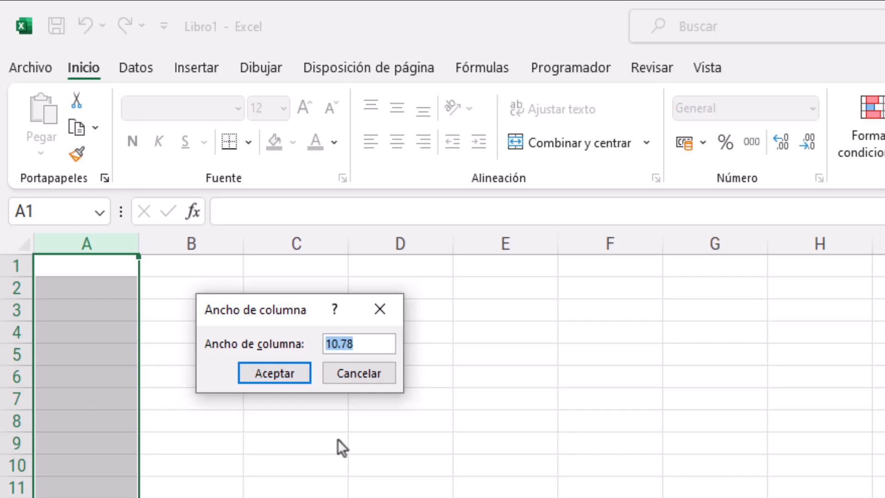
{"action": "left_click", "coordinate": [360, 343]}
{"action": "left_click_drag", "start_coordinate": [353, 344], "coordinate": [296, 347]}
{"action": "type", "text": "45"}
{"action": "left_click", "coordinate": [293, 372]}
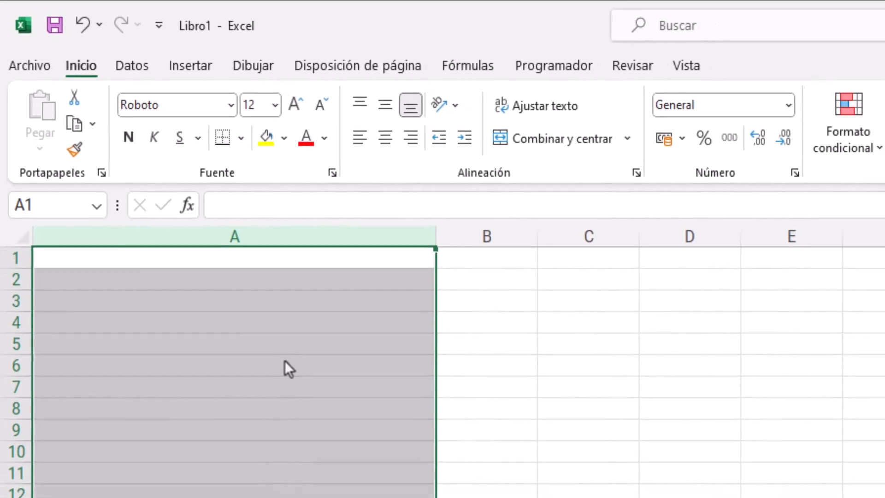
{"action": "key", "text": "ctrl+z"}
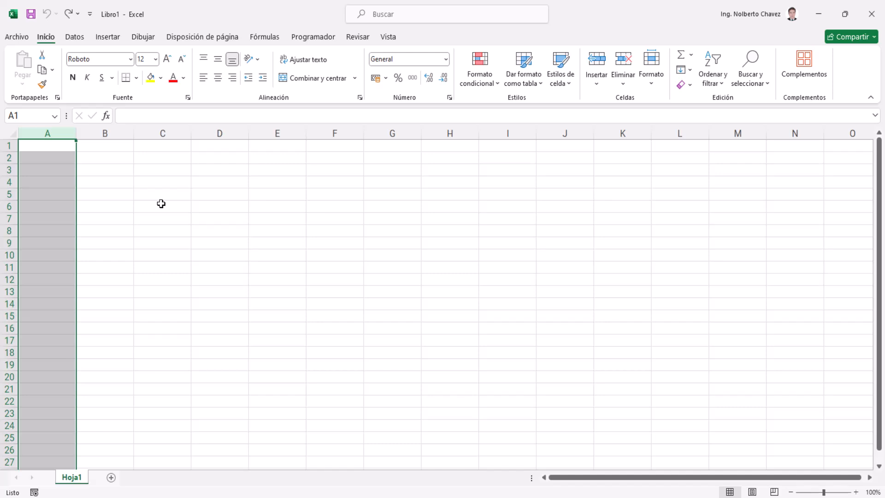
Set the width of columns A through D to 20
{"action": "left_click", "coordinate": [221, 132], "text": "shift"}
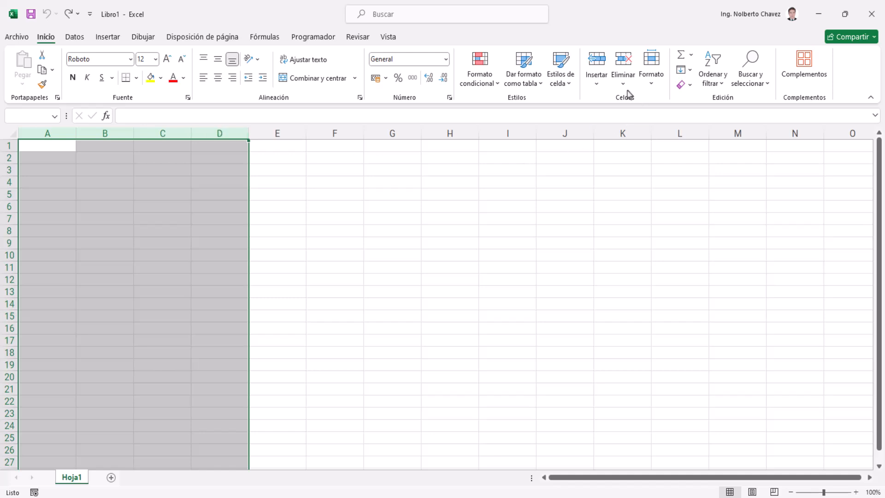
{"action": "left_click", "coordinate": [651, 79]}
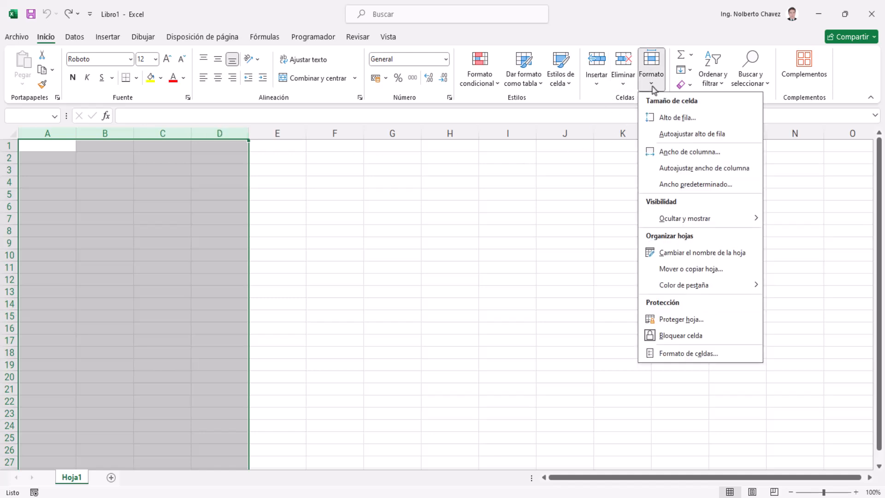
{"action": "left_click", "coordinate": [663, 152]}
{"action": "type", "text": "20"}
{"action": "key", "text": "Return"}
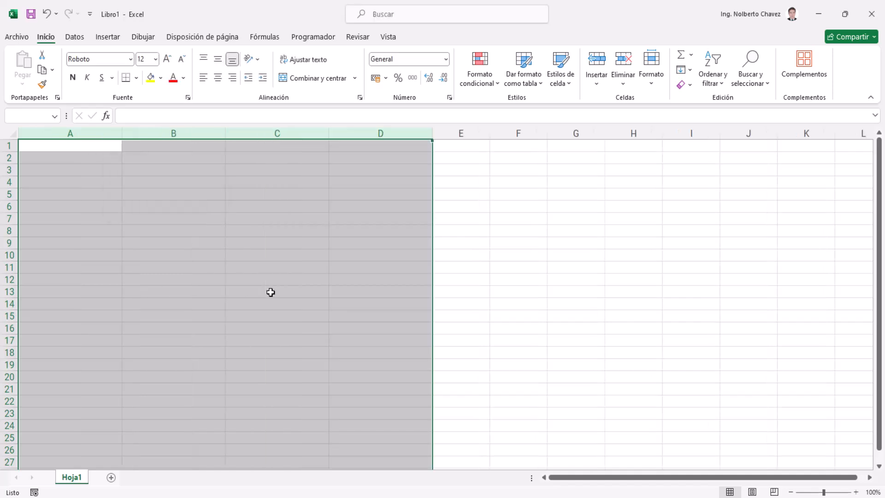
Set the width of columns A through D to 10
{"action": "right_click", "coordinate": [198, 131]}
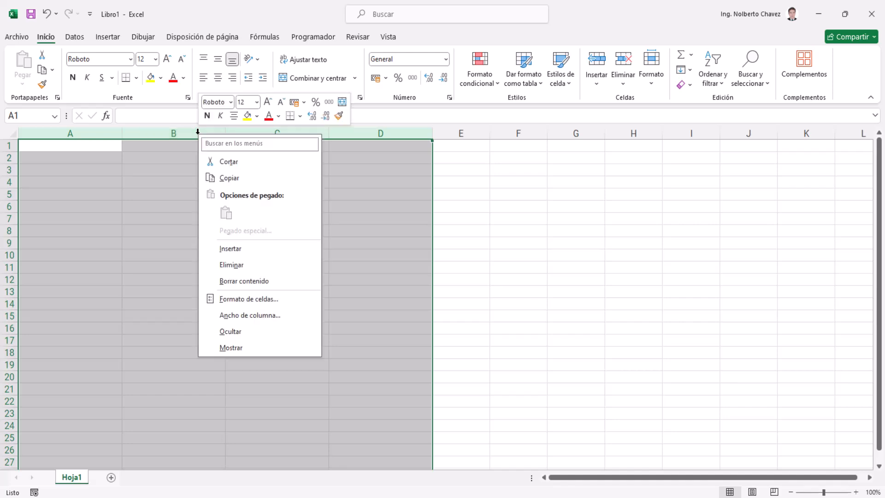
{"action": "left_click", "coordinate": [221, 318]}
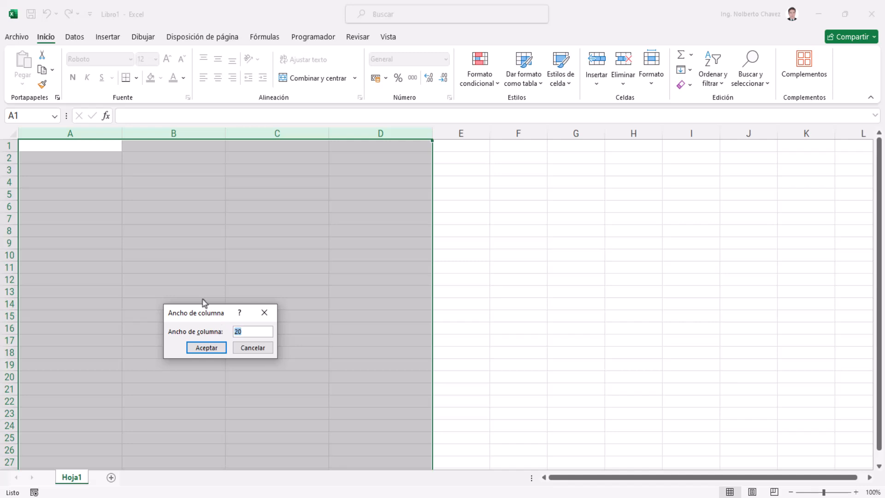
{"action": "type", "text": "10"}
{"action": "key", "text": "Return"}
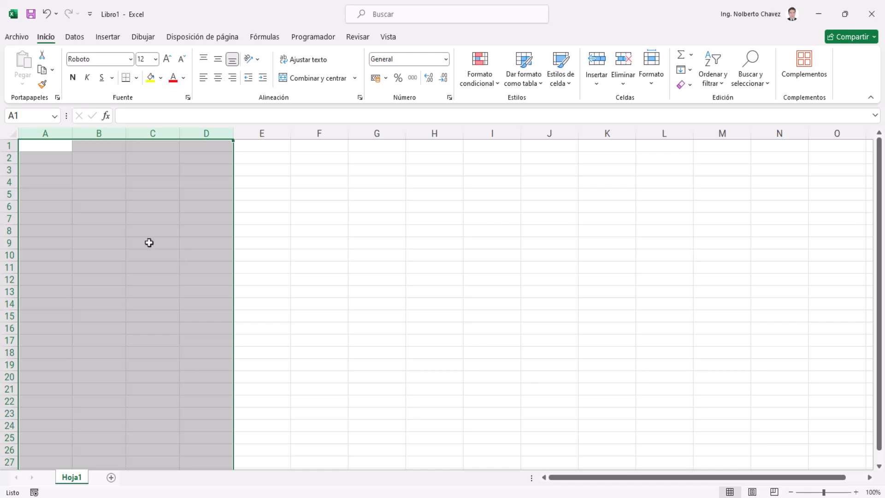
Set the height of rows 3 through 7 to 33
{"action": "left_click", "coordinate": [10, 171]}
{"action": "left_click_drag", "start_coordinate": [10, 171], "coordinate": [9, 218]}
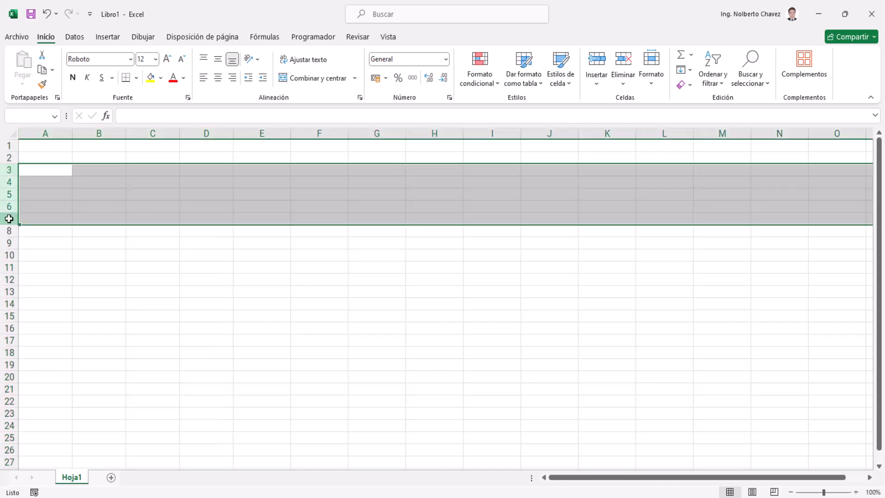
{"action": "right_click", "coordinate": [7, 194]}
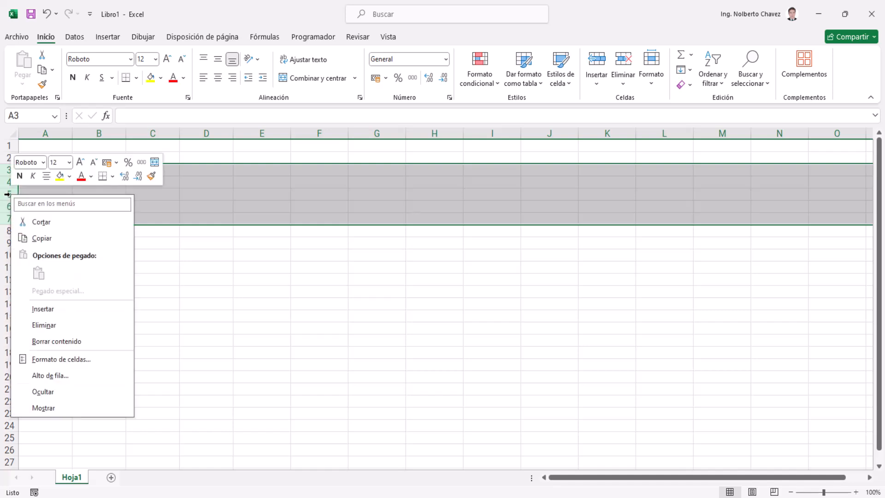
{"action": "left_click", "coordinate": [41, 376]}
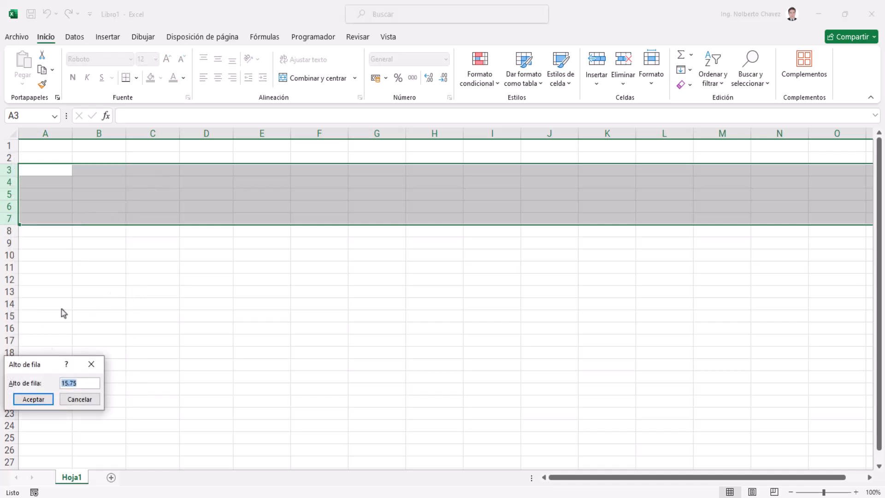
{"action": "left_click_drag", "start_coordinate": [30, 364], "coordinate": [83, 233]}
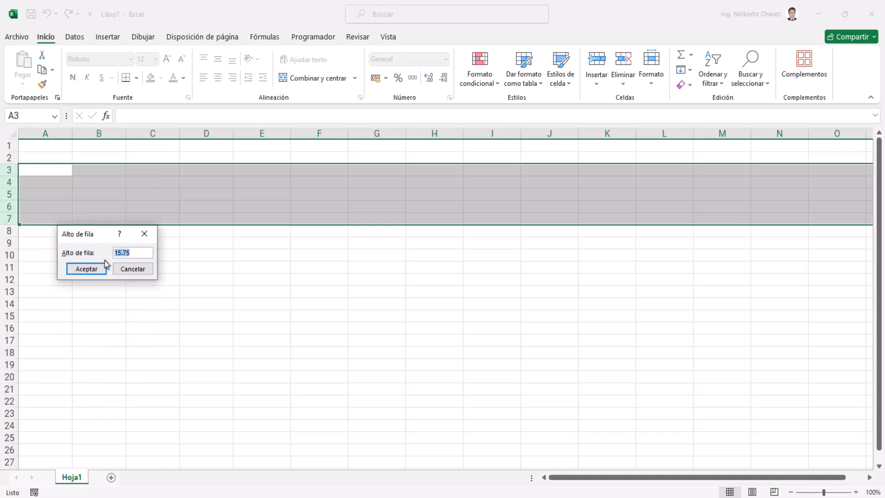
{"action": "type", "text": "33"}
{"action": "key", "text": "Return"}
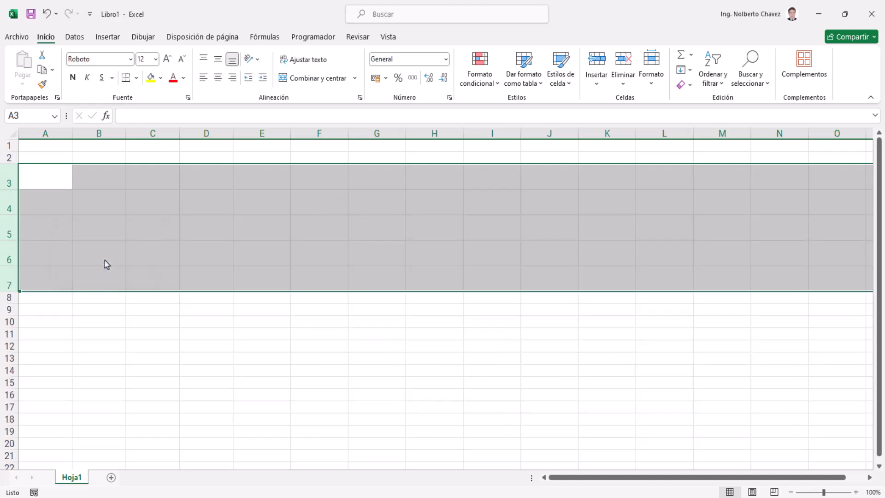
Undo the height change on rows 3 through 7 and select cell B4
{"action": "left_click", "coordinate": [104, 259]}
{"action": "left_click", "coordinate": [10, 252]}
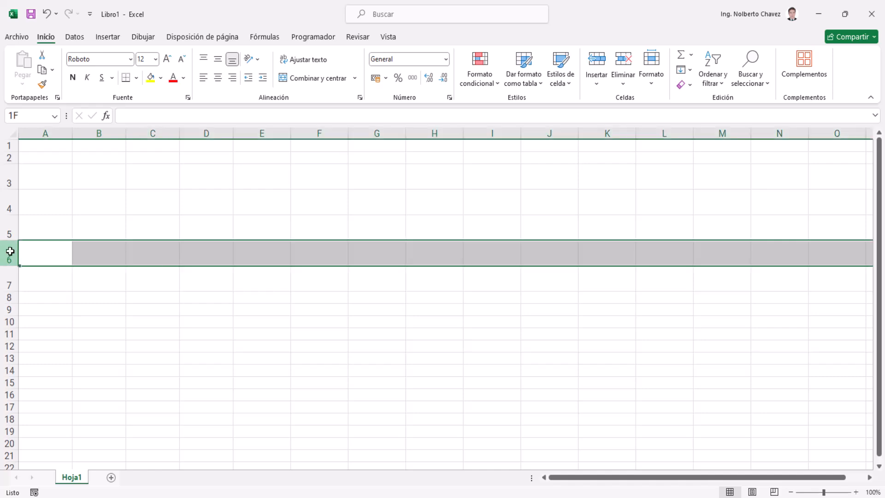
{"action": "left_click", "coordinate": [9, 347]}
{"action": "left_click_drag", "start_coordinate": [20, 252], "coordinate": [14, 247]}
{"action": "key", "text": "ctrl+z"}
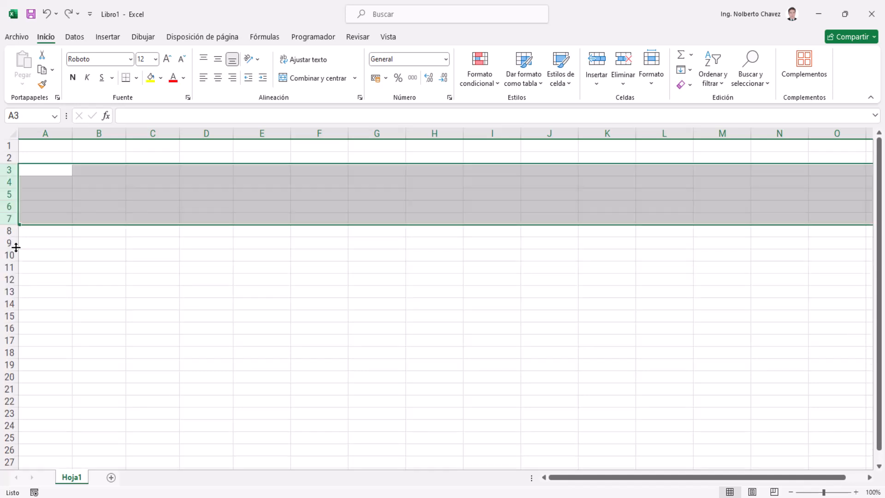
{"action": "left_click", "coordinate": [85, 180]}
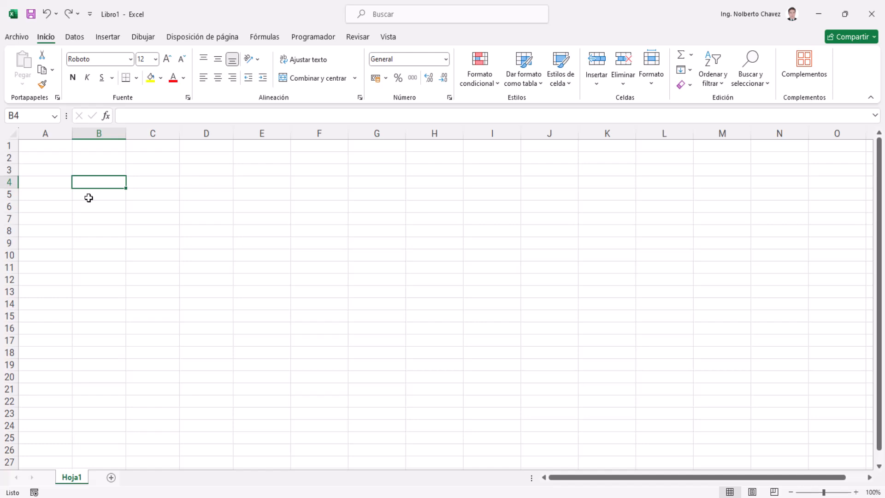
Set the width of all columns in the sheet to 20
{"action": "left_click", "coordinate": [14, 136]}
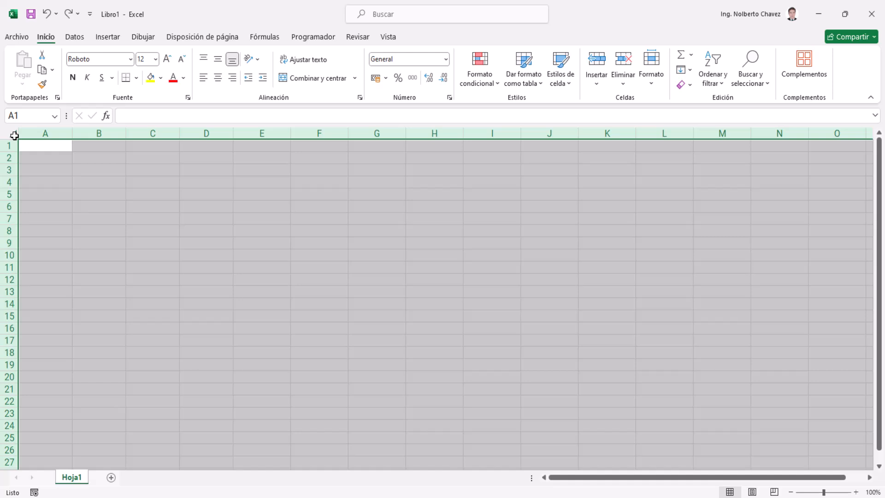
{"action": "right_click", "coordinate": [115, 134]}
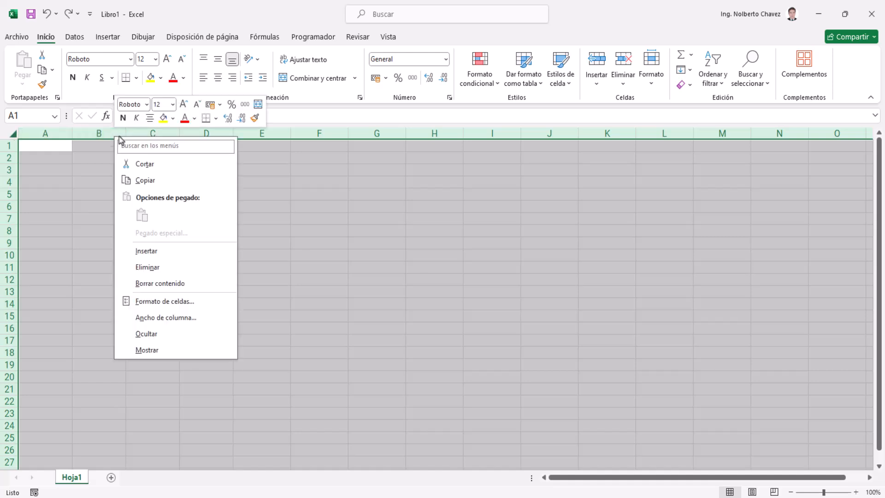
{"action": "left_click", "coordinate": [162, 317]}
{"action": "type", "text": "20"}
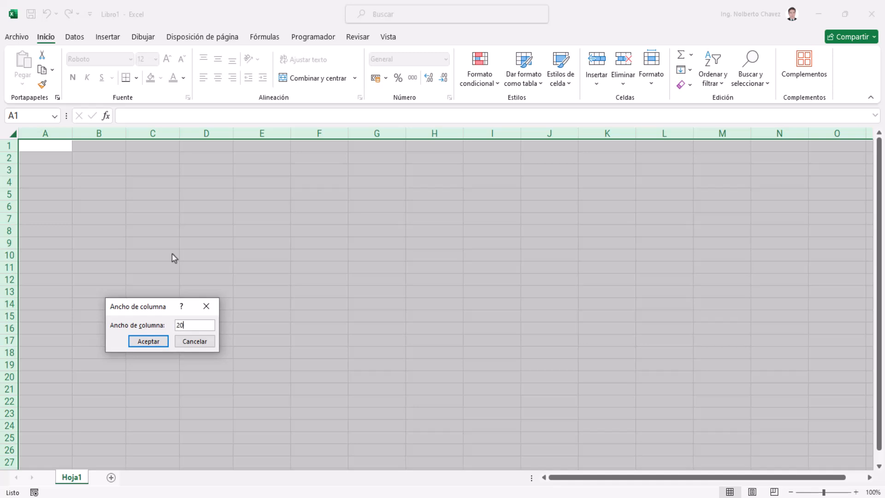
{"action": "left_click", "coordinate": [152, 341]}
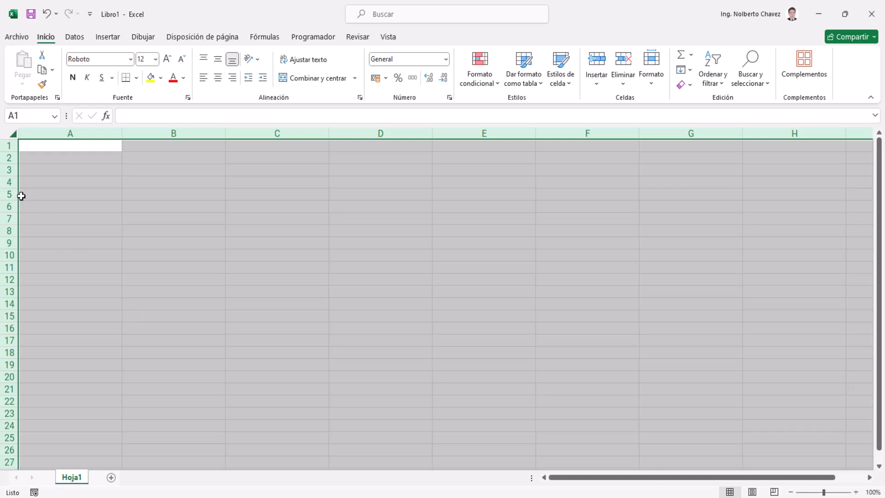
Set the height of all rows in the sheet to 20 and clear the whole-sheet selection
{"action": "right_click", "coordinate": [8, 183]}
{"action": "left_click", "coordinate": [66, 363]}
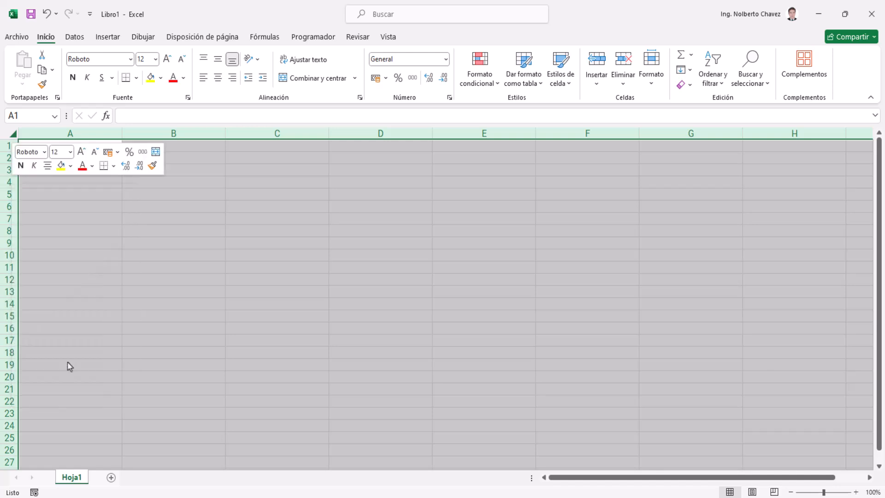
{"action": "type", "text": "20"}
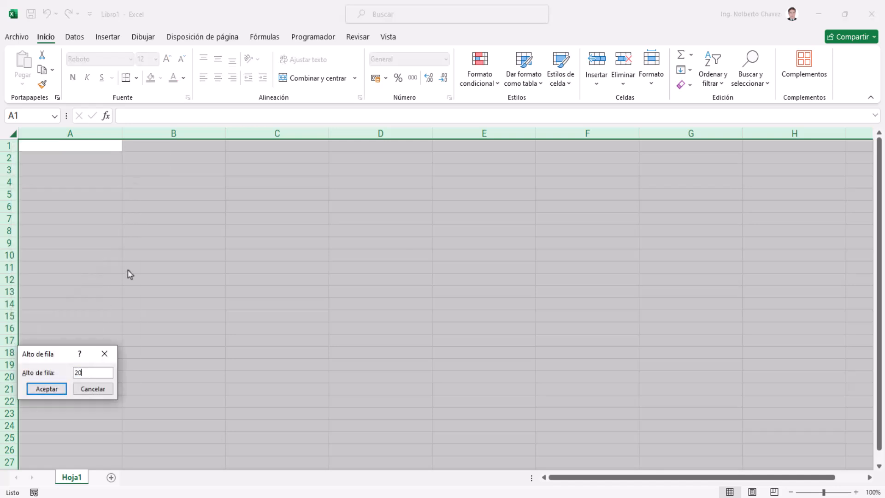
{"action": "key", "text": "Return"}
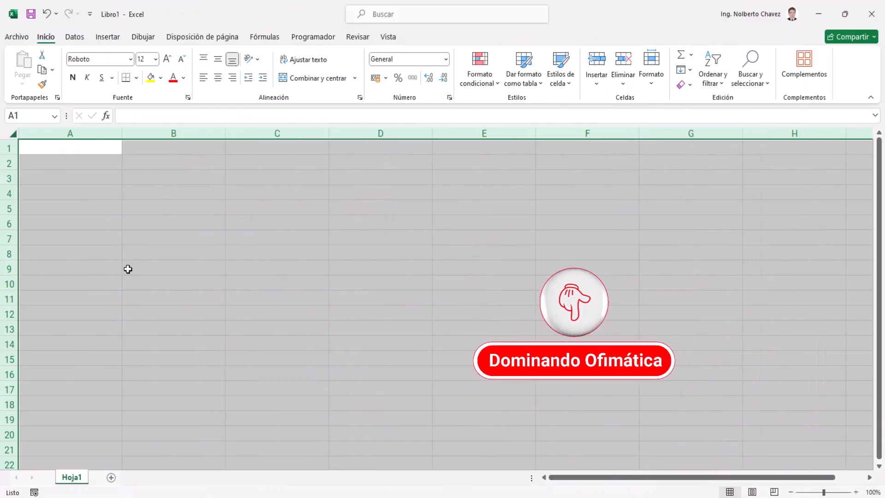
{"action": "left_click", "coordinate": [129, 271]}
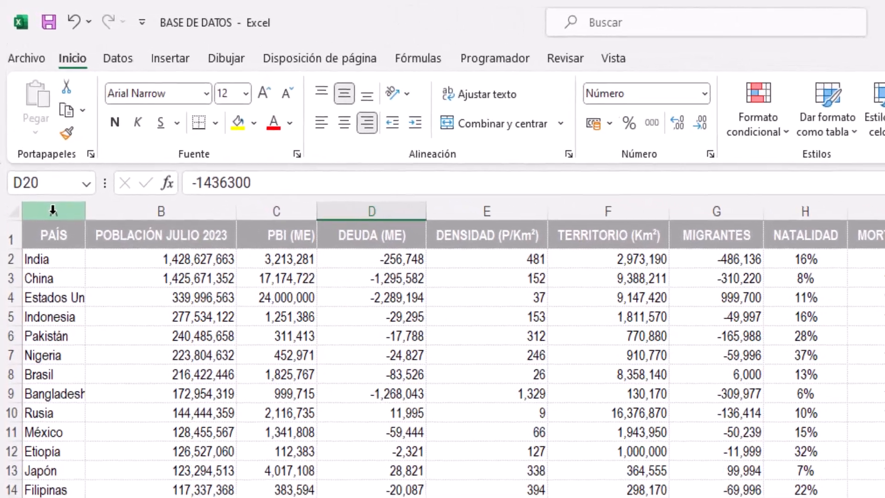
Check which country names in the PAÍS column of the BASE DE DATOS workbook are cut off, down to the last row
{"action": "left_click", "coordinate": [53, 210]}
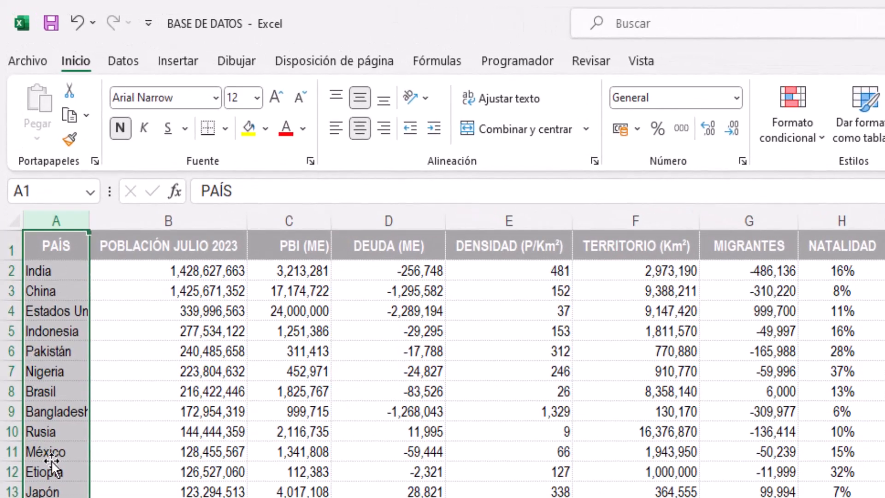
{"action": "left_click", "coordinate": [62, 410]}
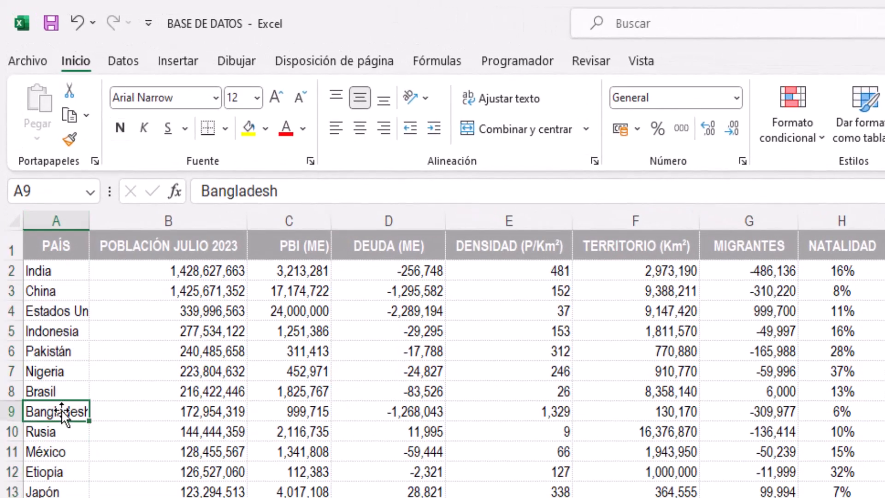
{"action": "double_click", "coordinate": [66, 313]}
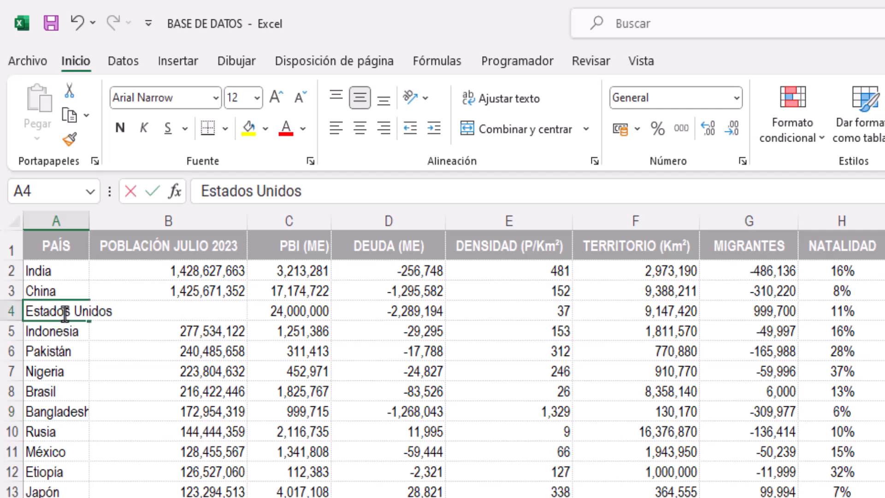
{"action": "left_click", "coordinate": [72, 376]}
{"action": "left_click", "coordinate": [71, 413]}
{"action": "key", "text": "ctrl+Down"}
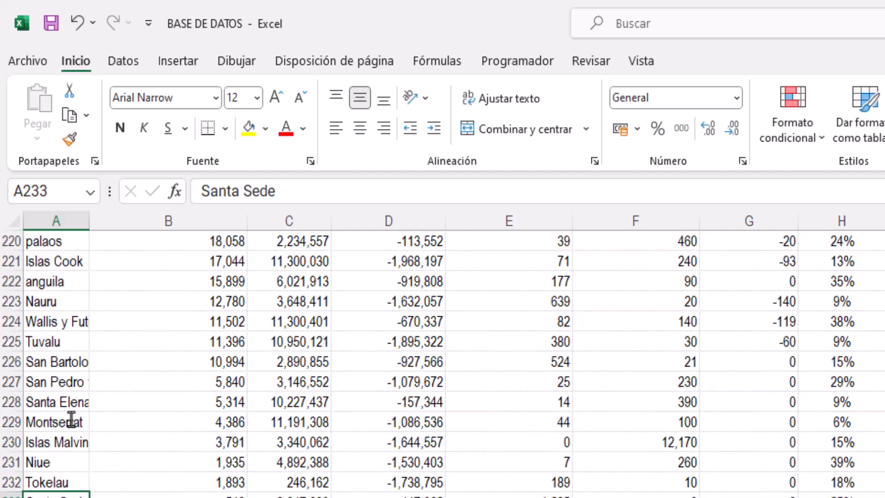
{"action": "scroll", "coordinate": [73, 438], "scroll_direction": "up", "scroll_amount": 3}
AutoFit the width of column A (PAÍS) to its longest entry
{"action": "left_click", "coordinate": [69, 223]}
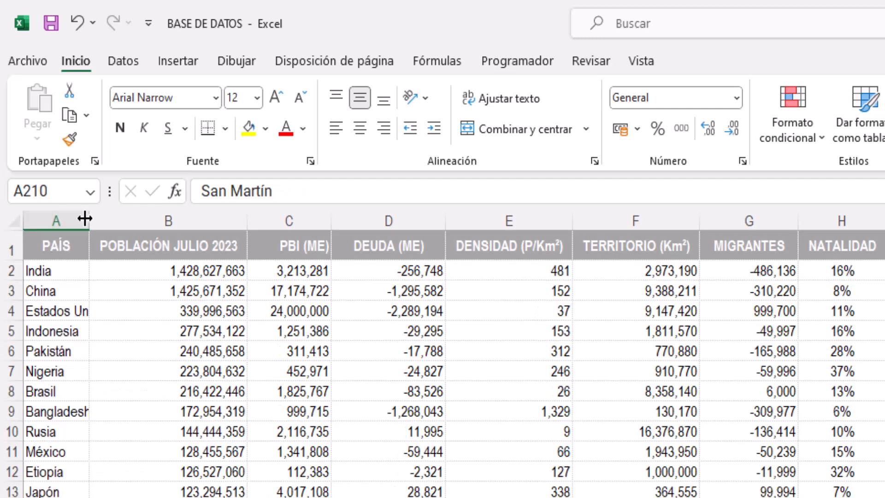
{"action": "left_click_drag", "start_coordinate": [87, 219], "coordinate": [80, 219]}
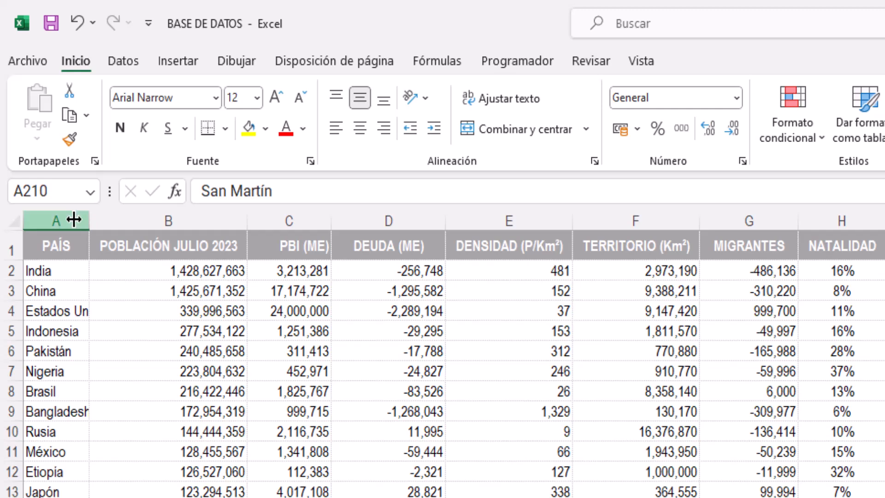
{"action": "left_click", "coordinate": [74, 219]}
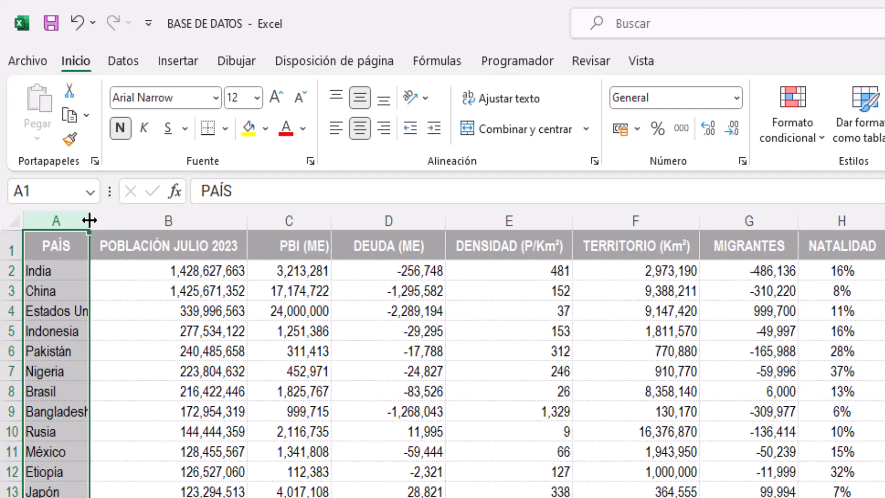
{"action": "double_click", "coordinate": [89, 220]}
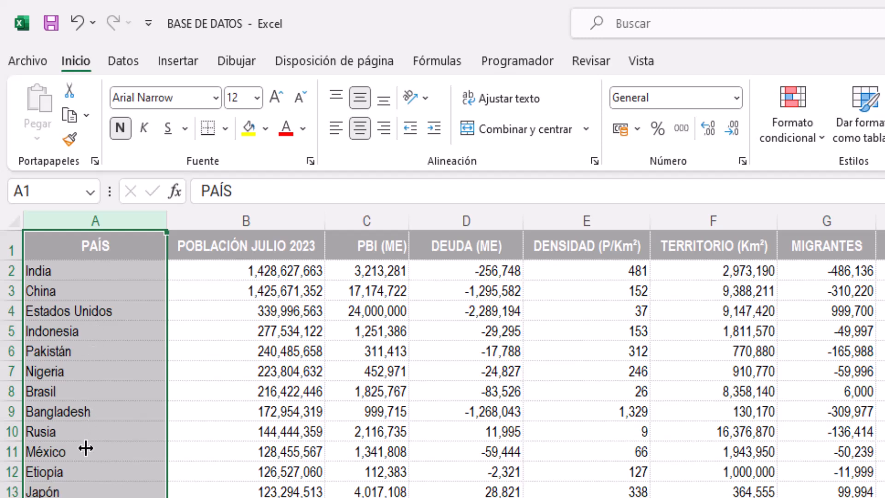
Check the country names in column A (PAÍS), widen the column freely, and AutoFit it back to its longest entry
{"action": "scroll", "coordinate": [85, 448], "scroll_direction": "down", "scroll_amount": 20}
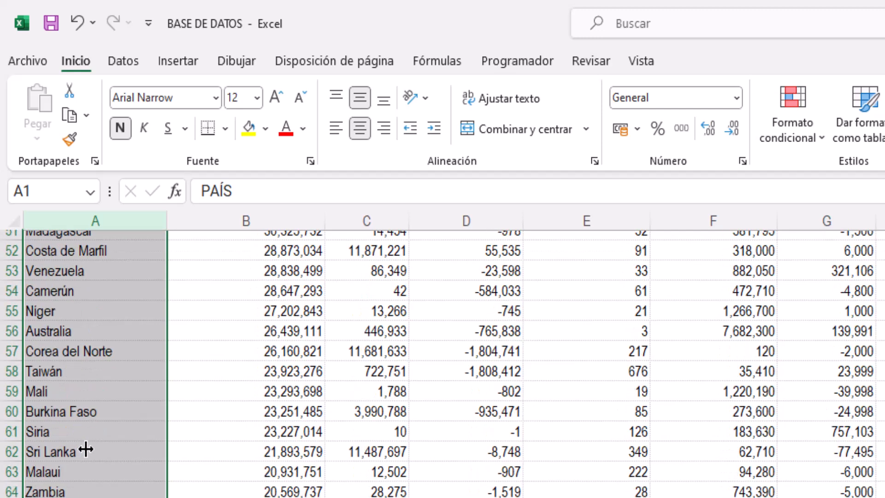
{"action": "scroll", "coordinate": [85, 448], "scroll_direction": "down", "scroll_amount": 8}
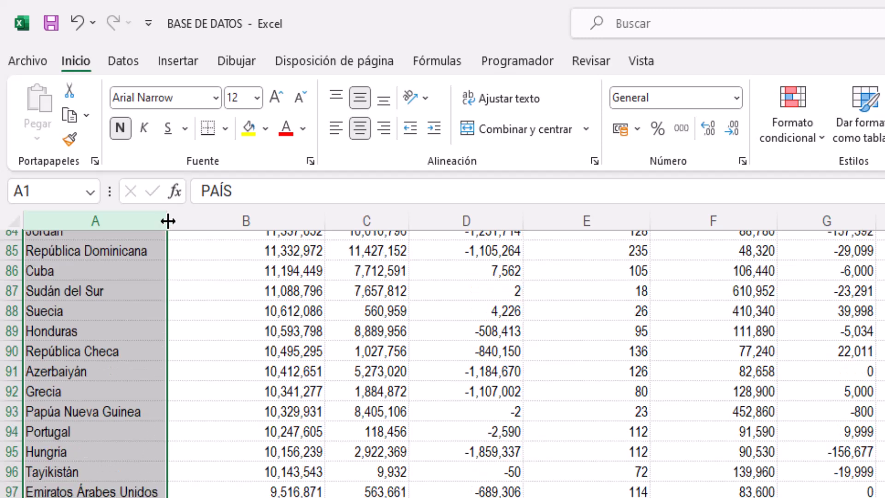
{"action": "left_click_drag", "start_coordinate": [168, 221], "coordinate": [291, 223]}
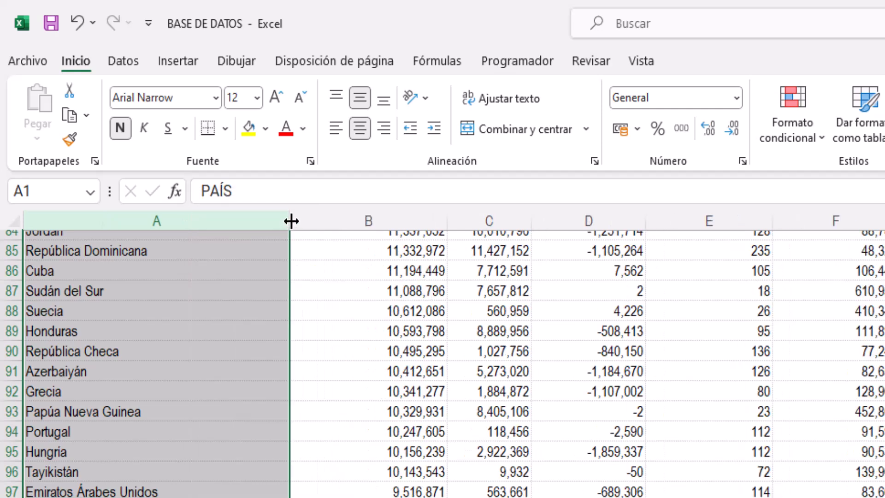
{"action": "double_click", "coordinate": [291, 221]}
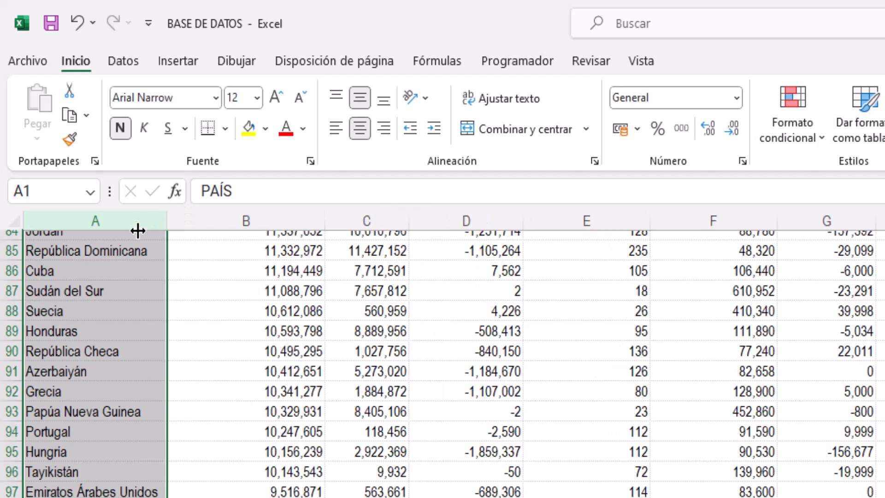
{"action": "scroll", "coordinate": [121, 256], "scroll_direction": "up", "scroll_amount": 10}
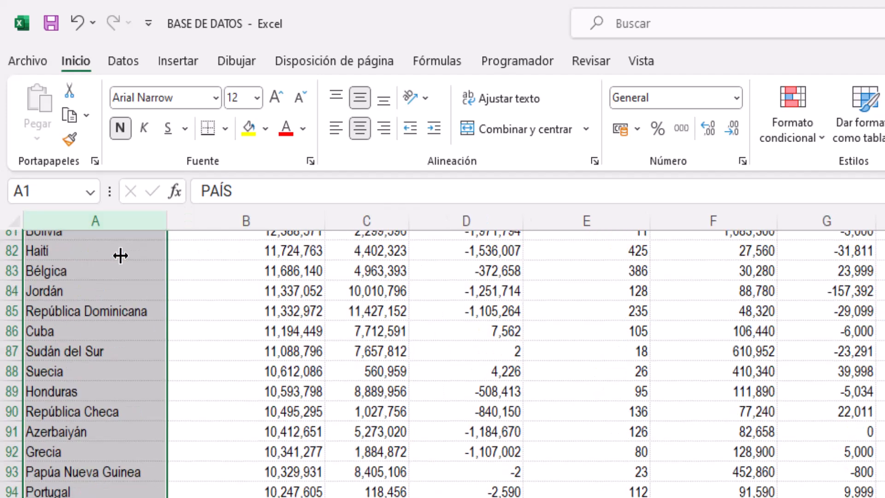
{"action": "scroll", "coordinate": [115, 243], "scroll_direction": "up", "scroll_amount": 18}
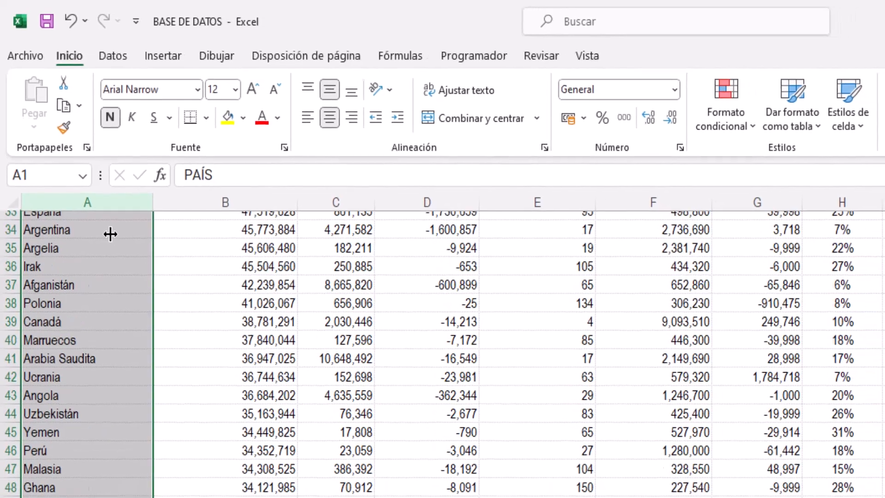
{"action": "left_click", "coordinate": [212, 360]}
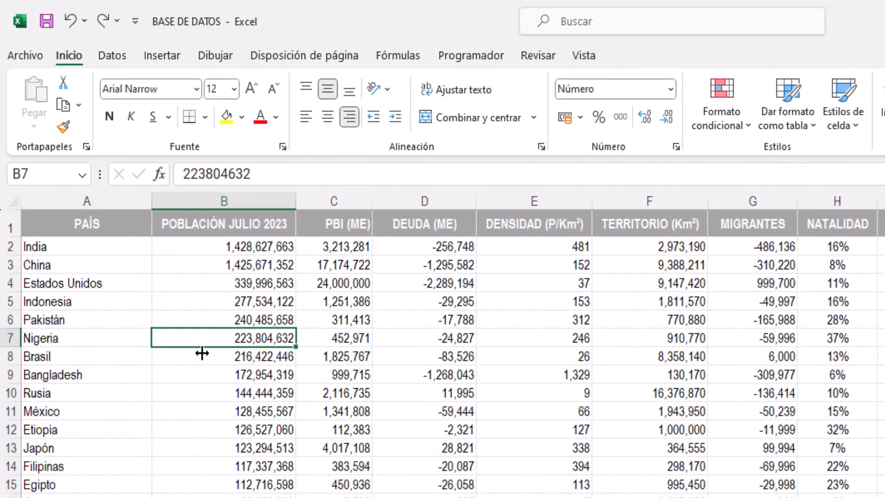
Insert one blank column before the POBLACIÓN JULIO 2023 column
{"action": "left_click", "coordinate": [220, 198]}
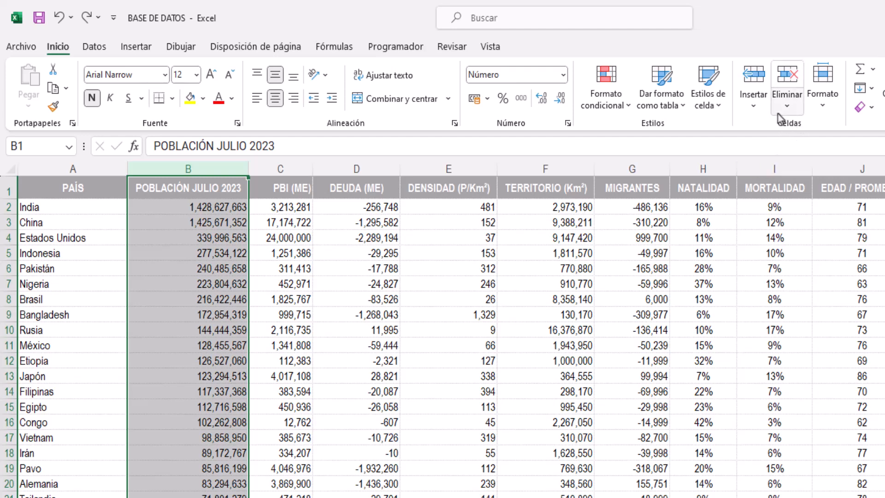
{"action": "left_click", "coordinate": [763, 113]}
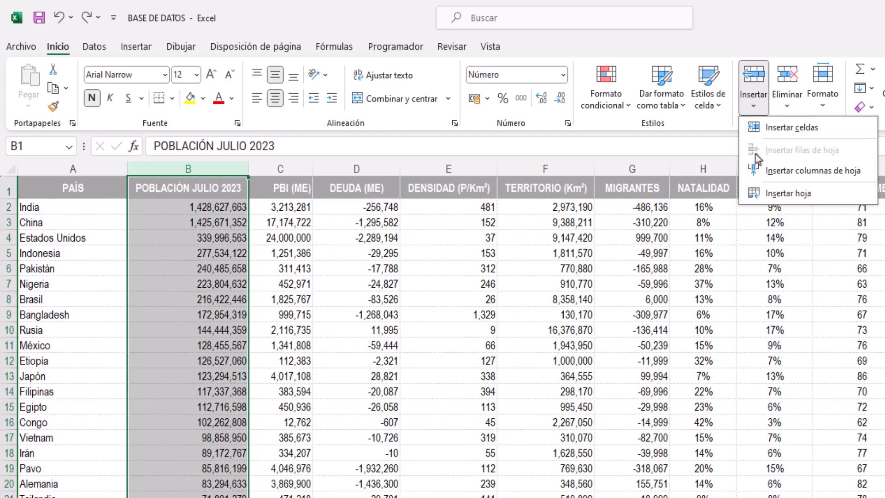
{"action": "left_click", "coordinate": [756, 170]}
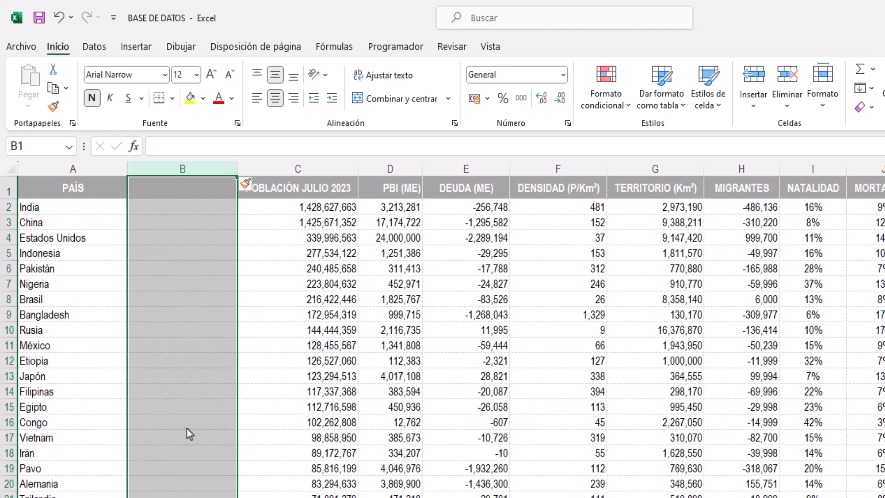
Insert one blank column before the PBI (ME) column and clear the column selection
{"action": "left_click", "coordinate": [388, 175]}
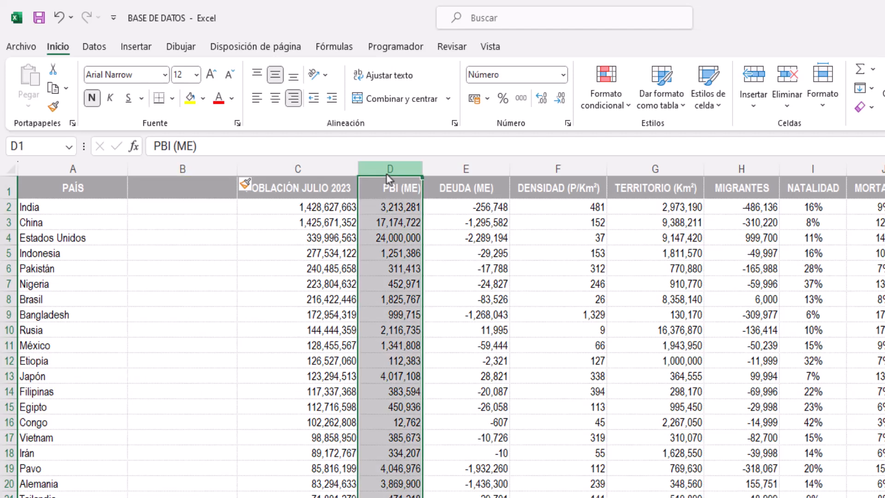
{"action": "right_click", "coordinate": [388, 178]}
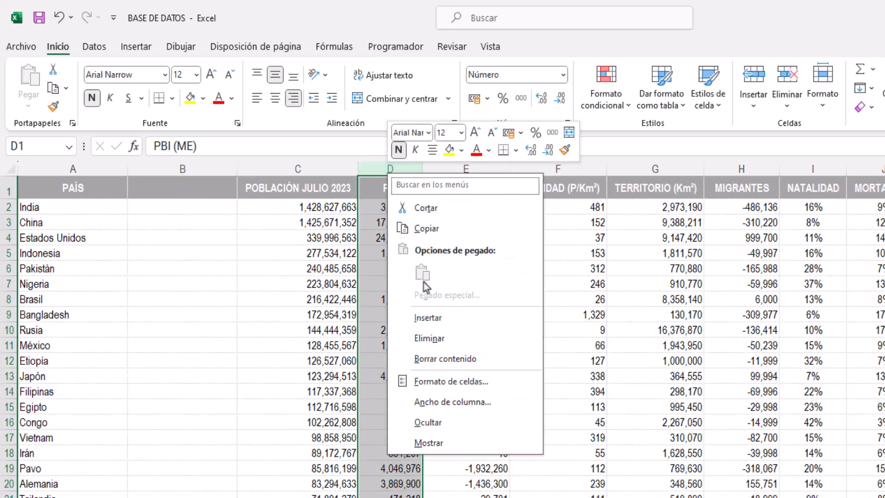
{"action": "left_click", "coordinate": [430, 319]}
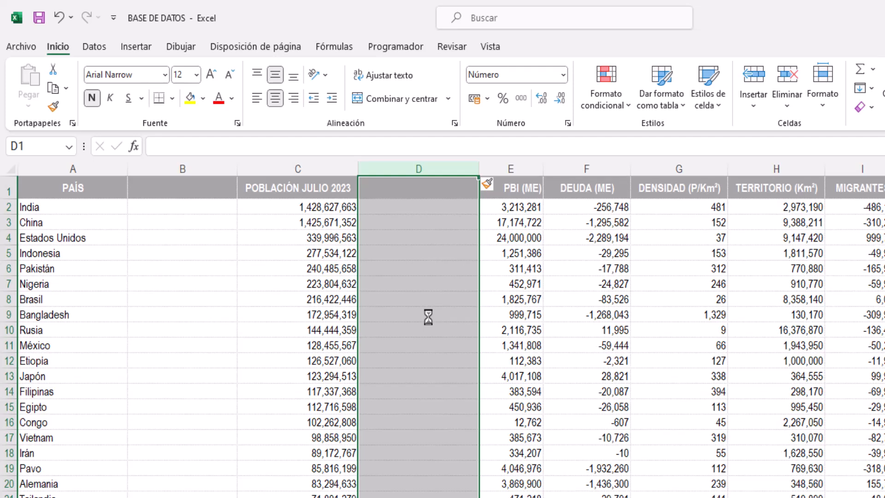
{"action": "left_click", "coordinate": [428, 317]}
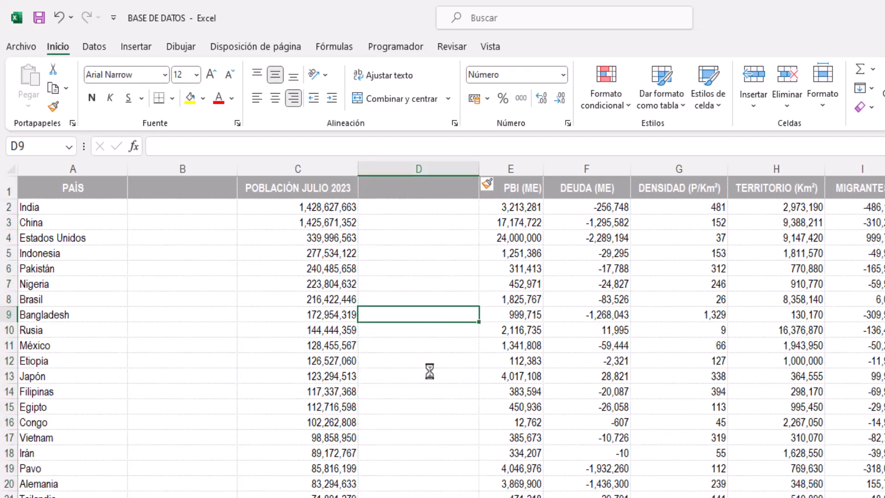
Insert one blank row above the Indonesia row and clear the row selection
{"action": "left_click", "coordinate": [9, 253]}
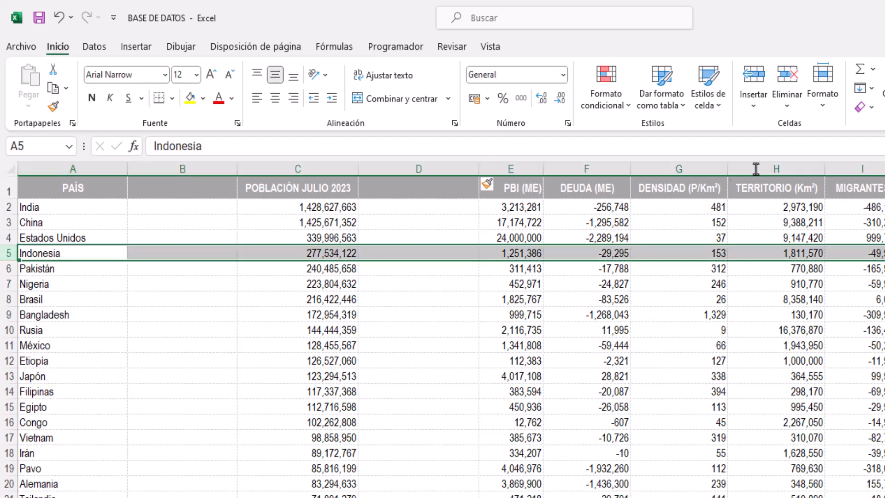
{"action": "left_click", "coordinate": [759, 108]}
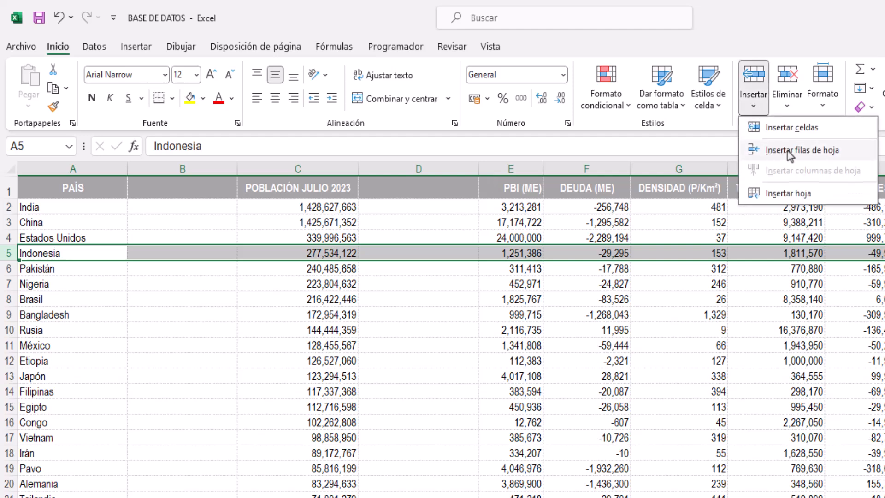
{"action": "left_click", "coordinate": [10, 258]}
{"action": "right_click", "coordinate": [10, 260]}
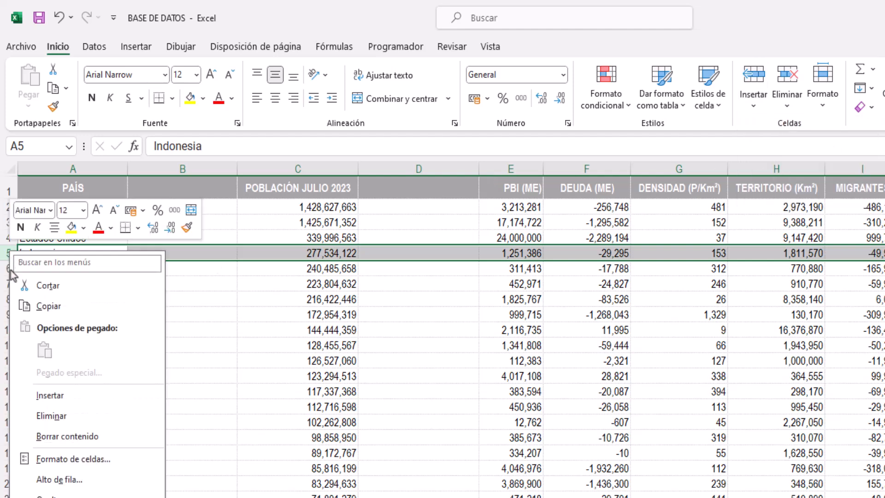
{"action": "left_click", "coordinate": [49, 395]}
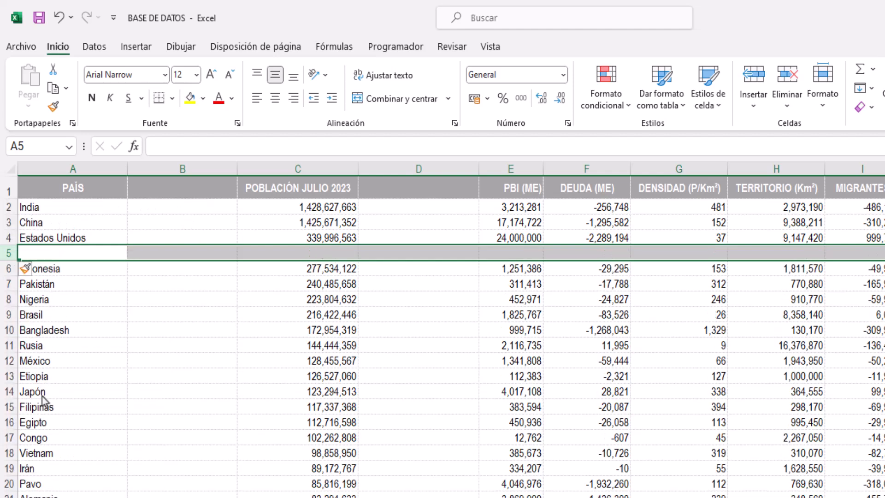
{"action": "left_click", "coordinate": [109, 280]}
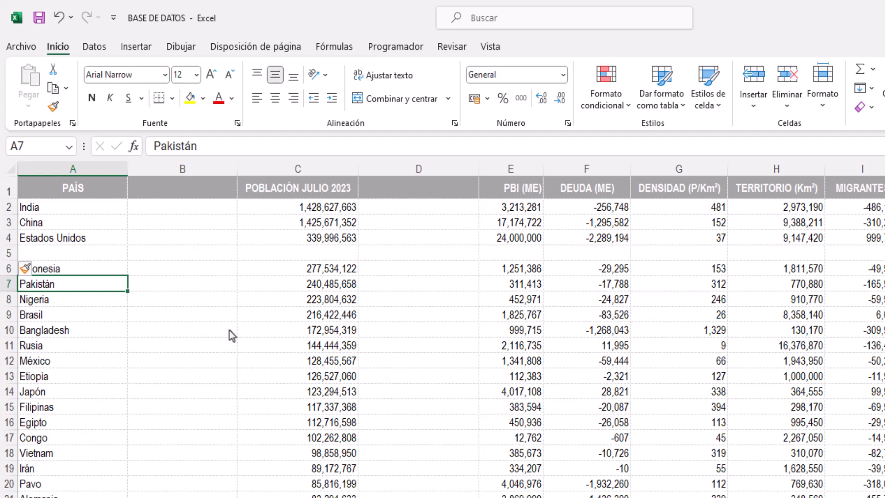
{"action": "left_click", "coordinate": [237, 333]}
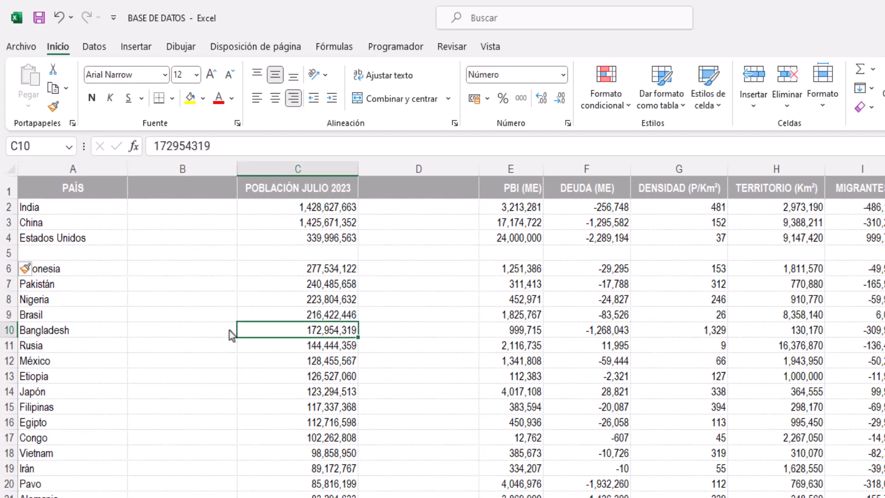
Undo the inserted row above Indonesia and both inserted blank columns
{"action": "key", "text": "ctrl+z"}
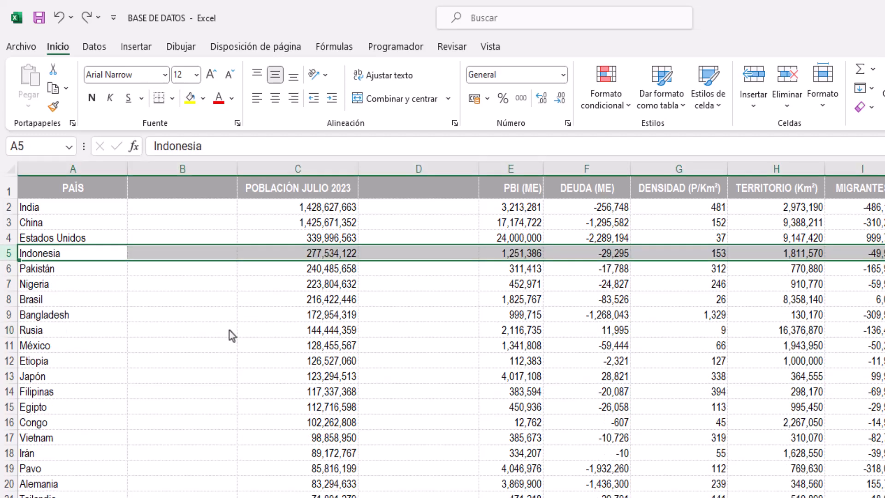
{"action": "key", "text": "ctrl+z"}
{"action": "key", "text": "ctrl+z"}
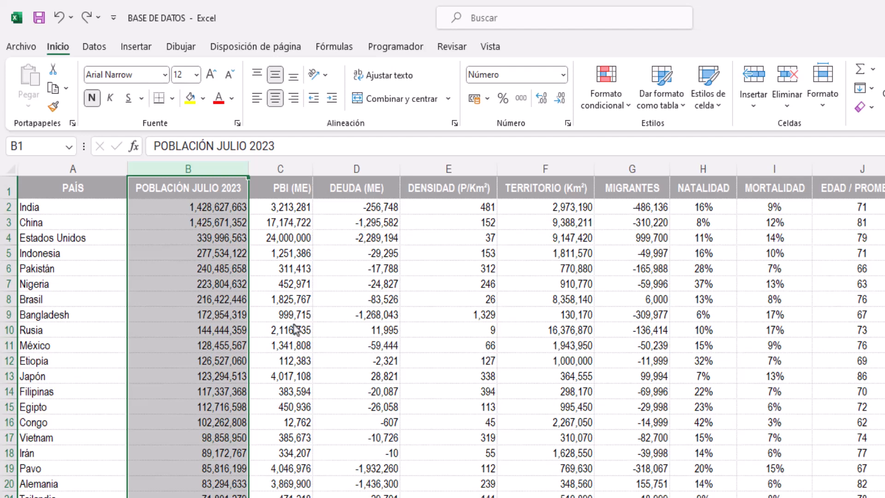
Insert three blank columns at once before POBLACIÓN JULIO 2023, based on a selection of columns B to D, and undo the insertion
{"action": "left_click_drag", "start_coordinate": [233, 173], "coordinate": [365, 173]}
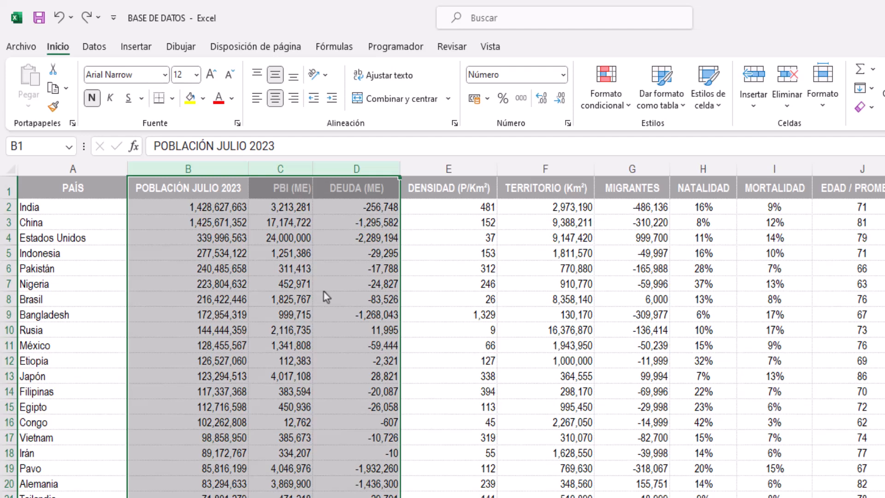
{"action": "right_click", "coordinate": [224, 186]}
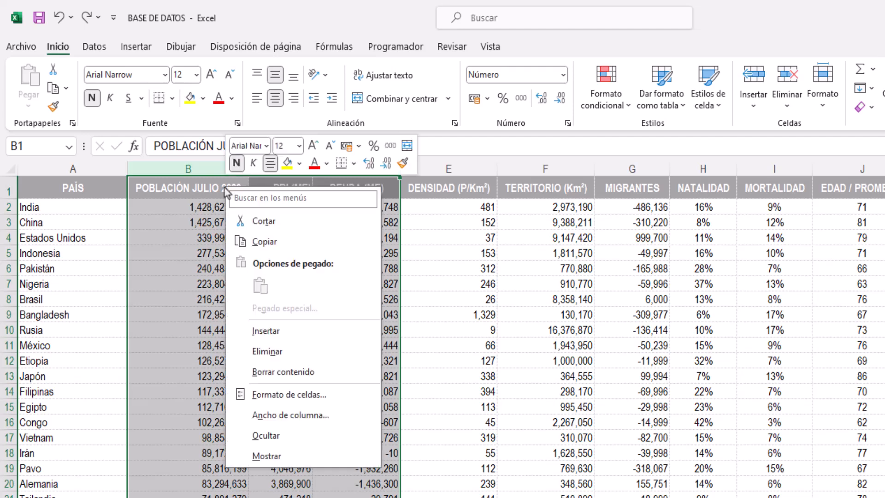
{"action": "left_click", "coordinate": [268, 333]}
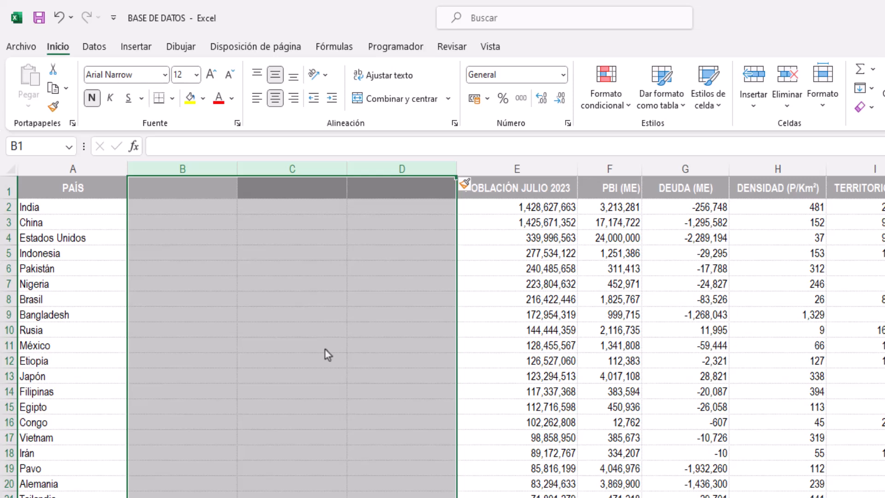
{"action": "key", "text": "ctrl+z"}
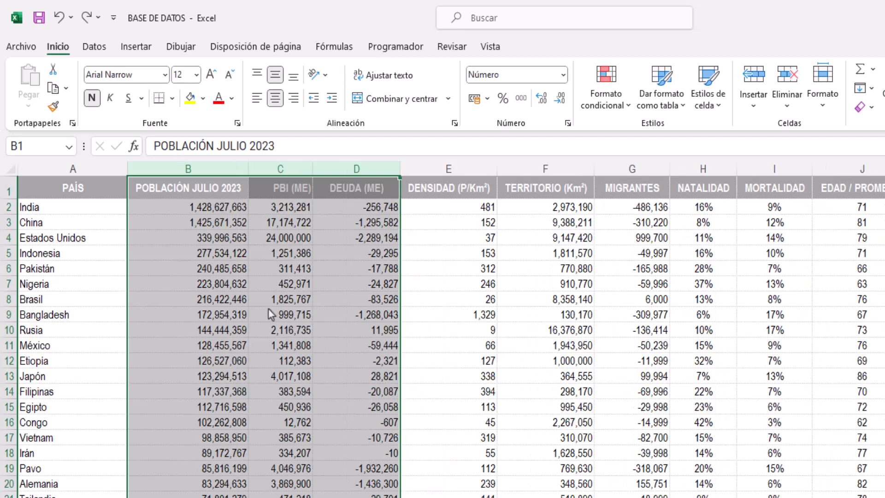
Insert six blank columns one after another before the DEUDA (ME) column
{"action": "left_click", "coordinate": [344, 170]}
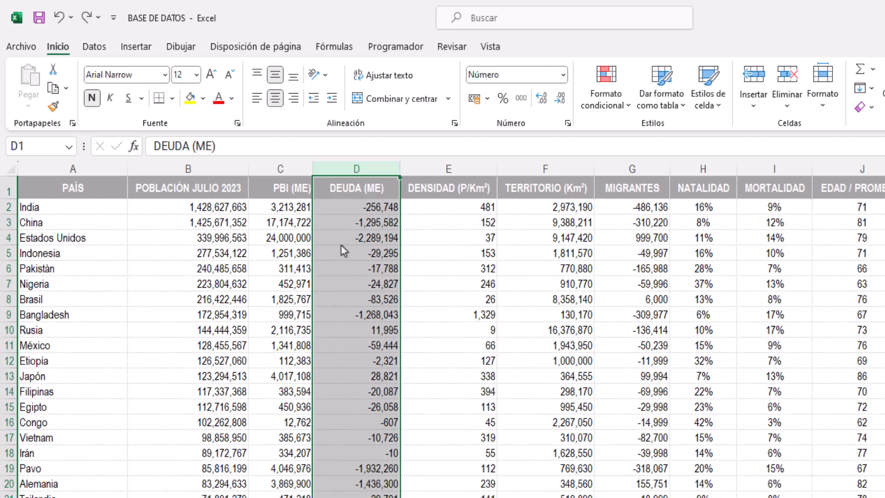
{"action": "key", "text": "ctrl+plus"}
{"action": "key", "text": "ctrl+plus"}
{"action": "key", "text": "ctrl+plus"}
{"action": "key", "text": "ctrl+plus"}
{"action": "key", "text": "ctrl+plus"}
{"action": "key", "text": "ctrl+plus"}
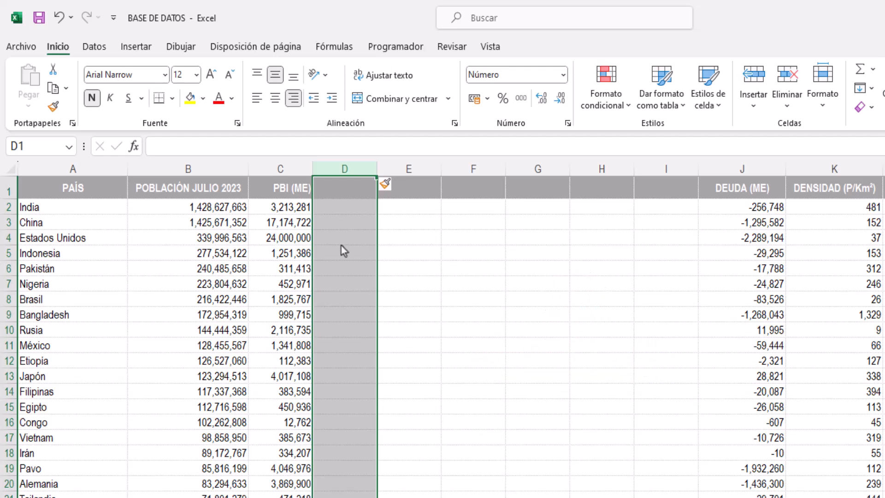
Insert ten blank rows one after another above the Nigeria row
{"action": "left_click", "coordinate": [8, 284]}
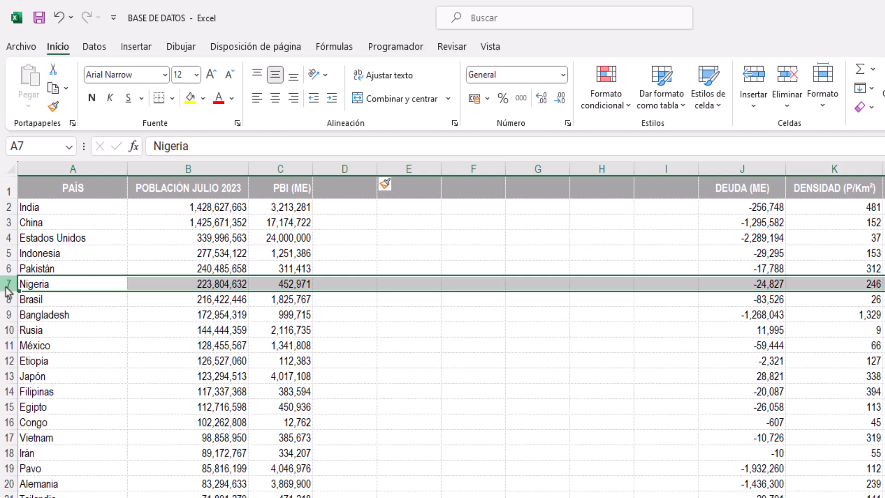
{"action": "key", "text": "ctrl+plus"}
{"action": "key", "text": "ctrl+plus"}
{"action": "key", "text": "ctrl+plus"}
{"action": "key", "text": "ctrl+plus"}
{"action": "key", "text": "ctrl+plus"}
{"action": "key", "text": "ctrl+plus"}
{"action": "key", "text": "ctrl+plus"}
{"action": "key", "text": "ctrl+plus"}
{"action": "key", "text": "ctrl+plus"}
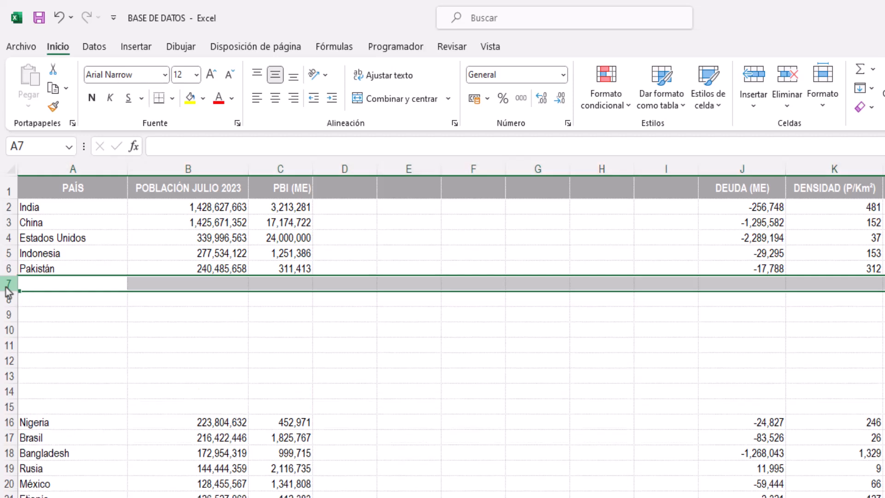
{"action": "key", "text": "ctrl+plus"}
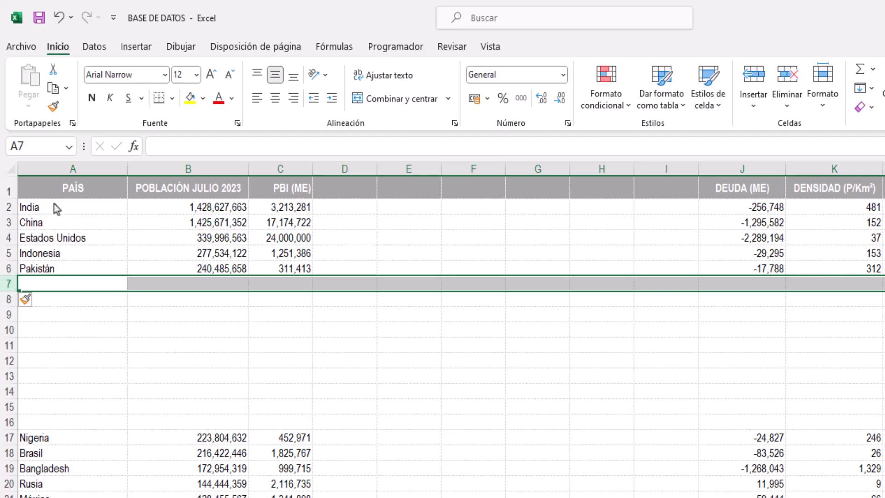
Insert three blank columns at once before the PAÍS column and make the PAÍS header cell active
{"action": "left_click_drag", "start_coordinate": [58, 169], "coordinate": [250, 151]}
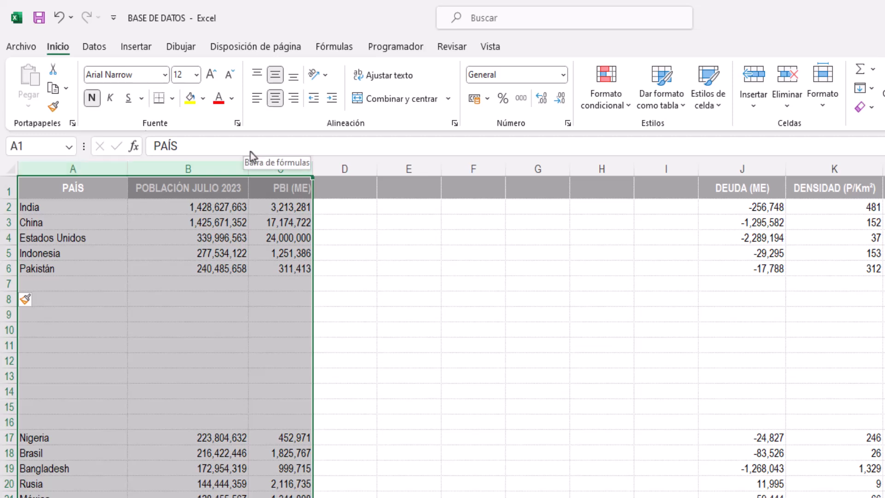
{"action": "key", "text": "ctrl+plus"}
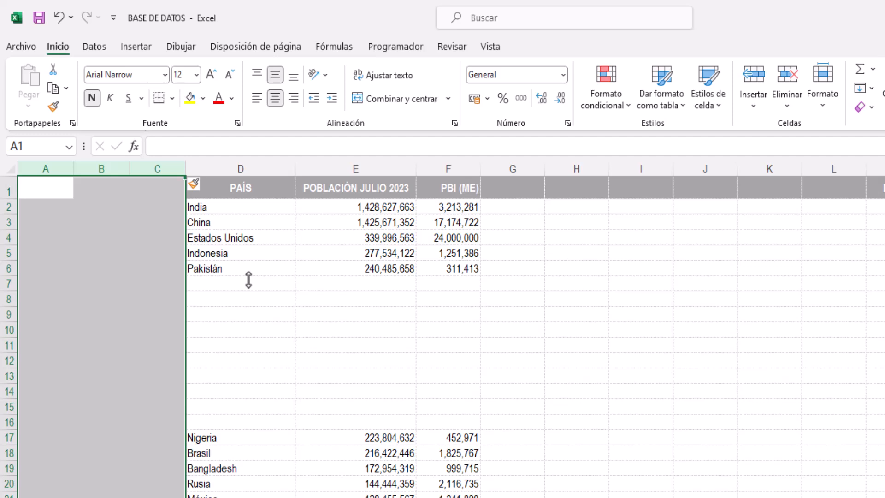
{"action": "key", "text": "ctrl+Right"}
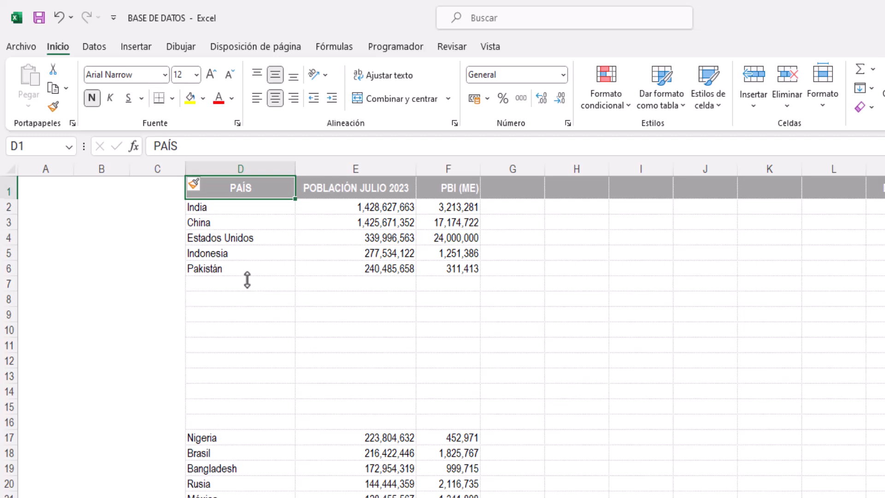
Delete the three blank columns A to C before the PAÍS column
{"action": "left_click", "coordinate": [51, 169]}
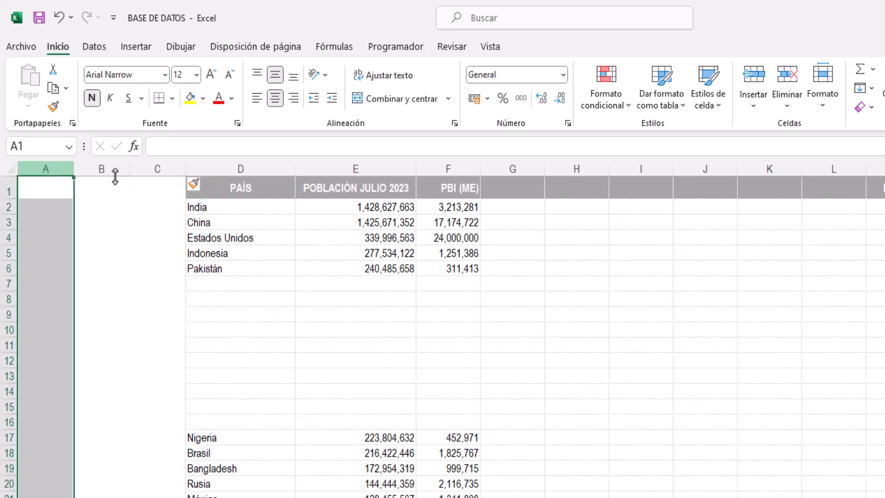
{"action": "left_click", "coordinate": [154, 169], "text": "shift"}
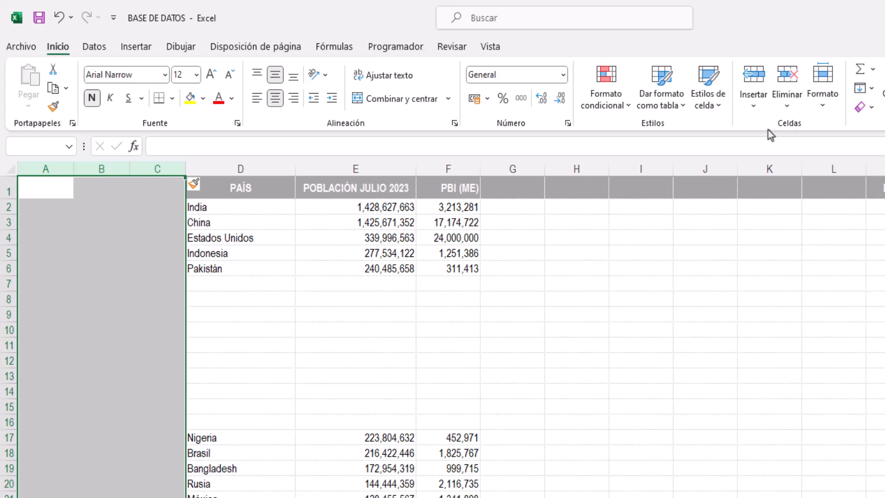
{"action": "left_click", "coordinate": [787, 107]}
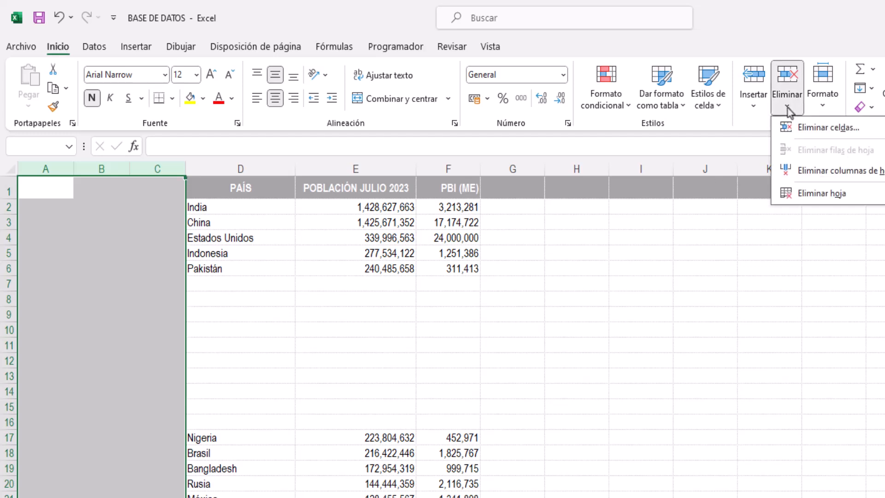
{"action": "left_click", "coordinate": [806, 171]}
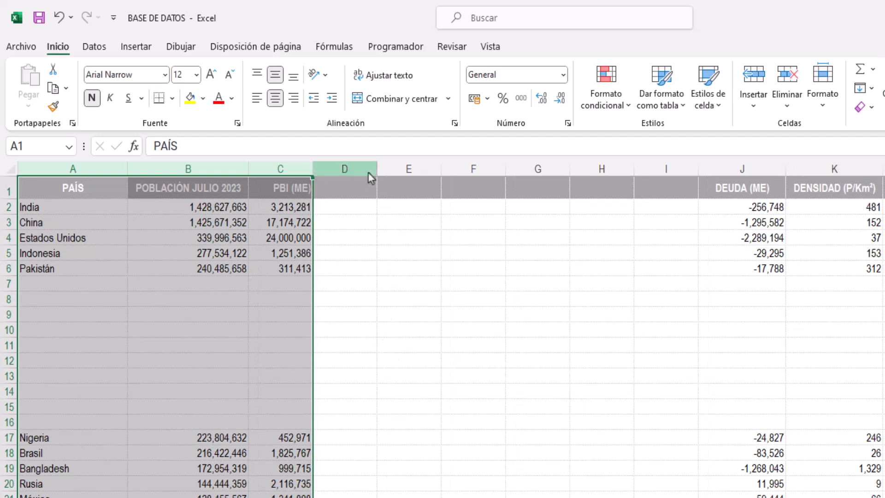
Delete the six blank columns between PBI (ME) and DEUDA (ME), removing columns D to F three at a time
{"action": "left_click_drag", "start_coordinate": [370, 173], "coordinate": [482, 171]}
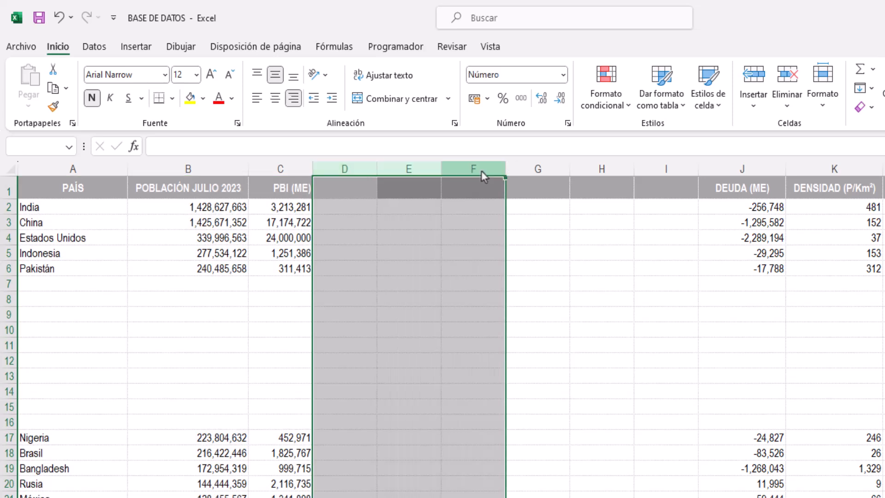
{"action": "right_click", "coordinate": [478, 173]}
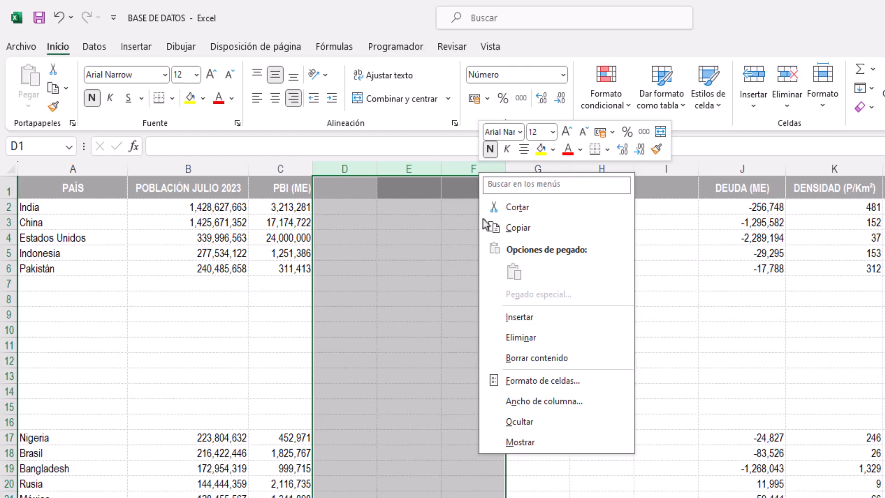
{"action": "left_click", "coordinate": [518, 346]}
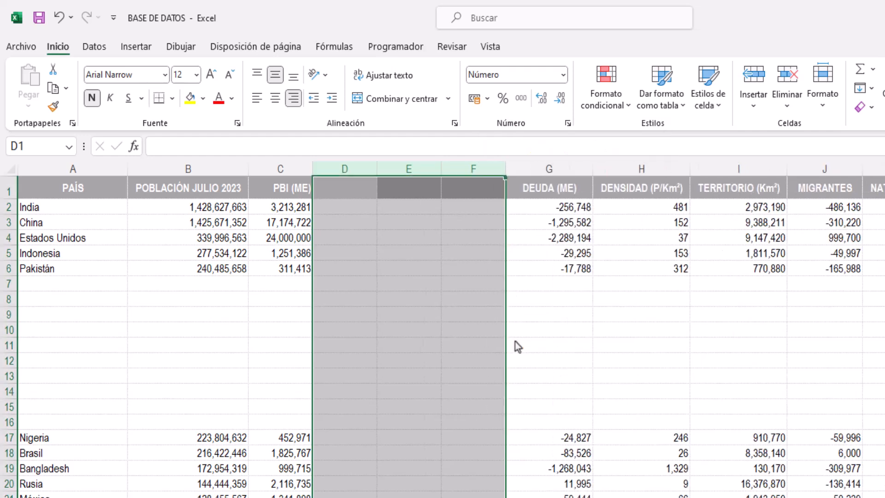
{"action": "left_click", "coordinate": [477, 348]}
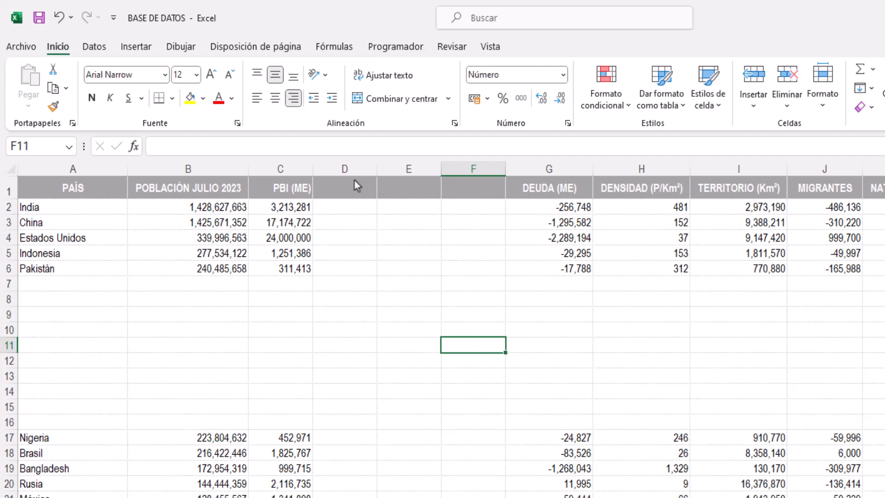
{"action": "left_click_drag", "start_coordinate": [353, 174], "coordinate": [447, 247]}
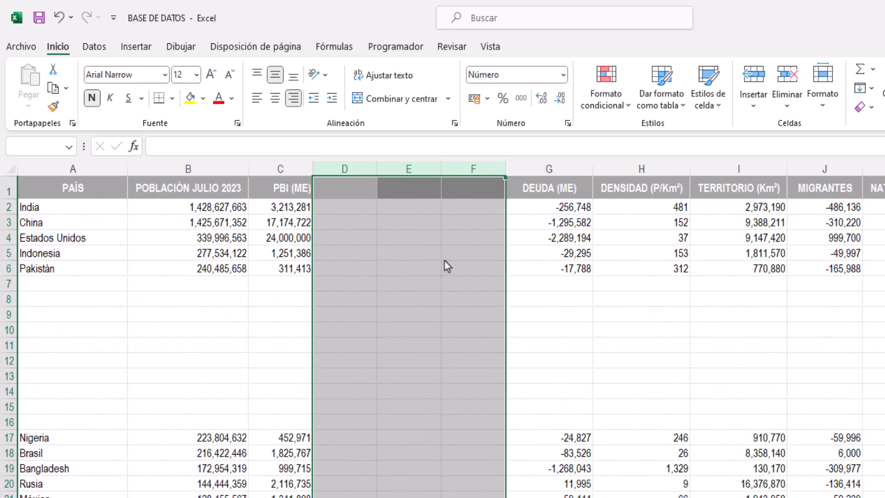
{"action": "key", "text": "ctrl+z"}
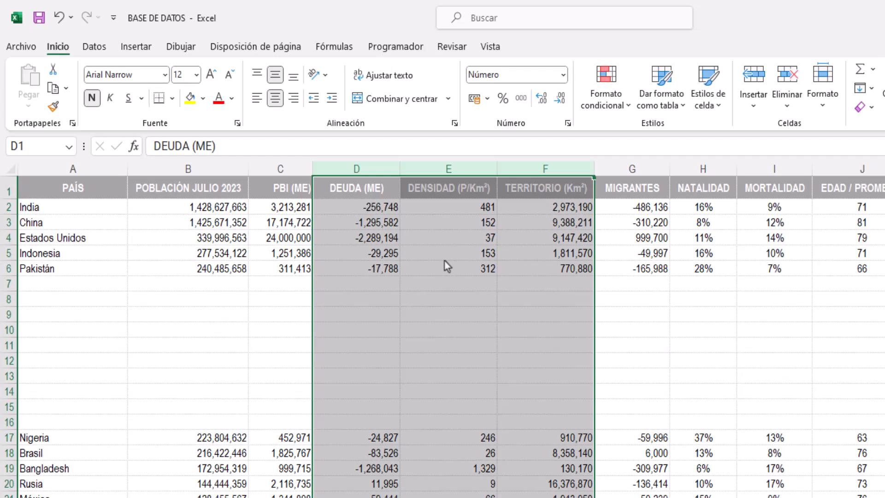
Delete the ten blank rows 7 to 16 between Pakistán and Nigeria
{"action": "left_click", "coordinate": [8, 286]}
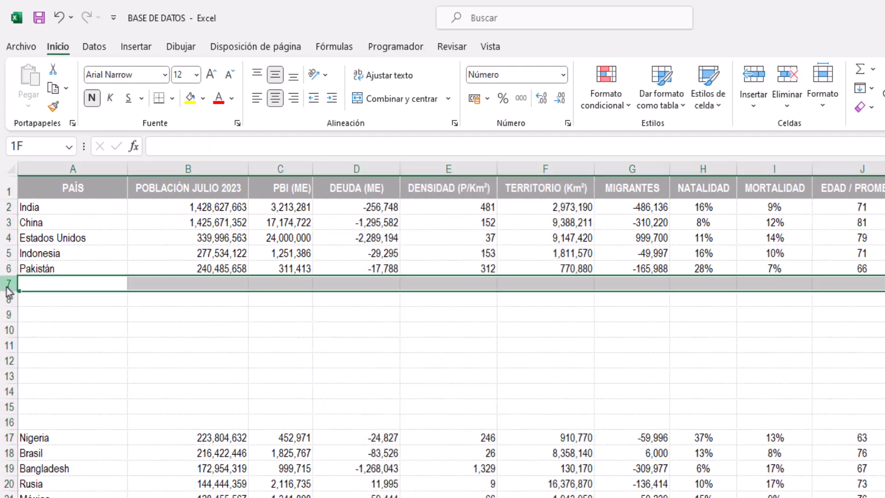
{"action": "left_click", "coordinate": [9, 425], "text": "shift"}
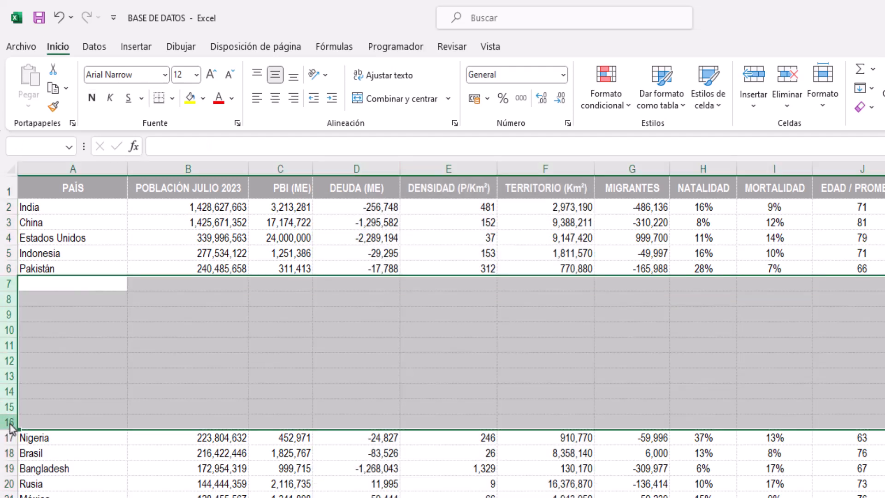
{"action": "key", "text": "ctrl+minus"}
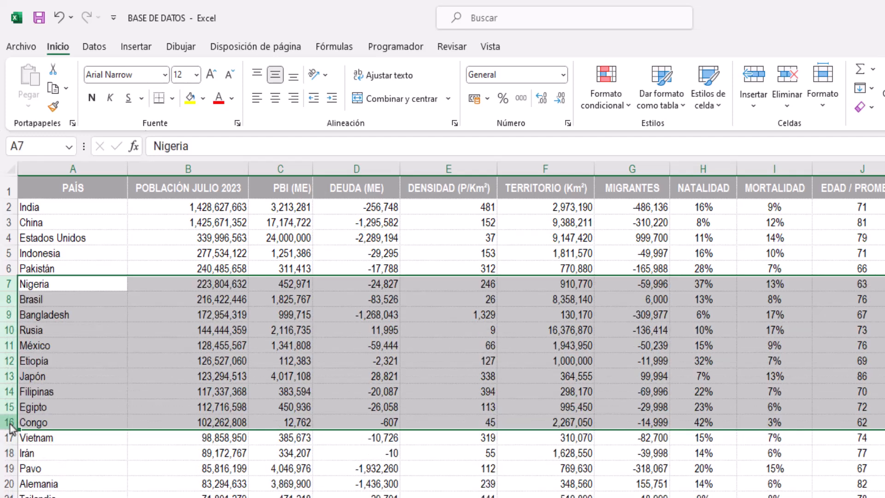
{"action": "left_click", "coordinate": [347, 375]}
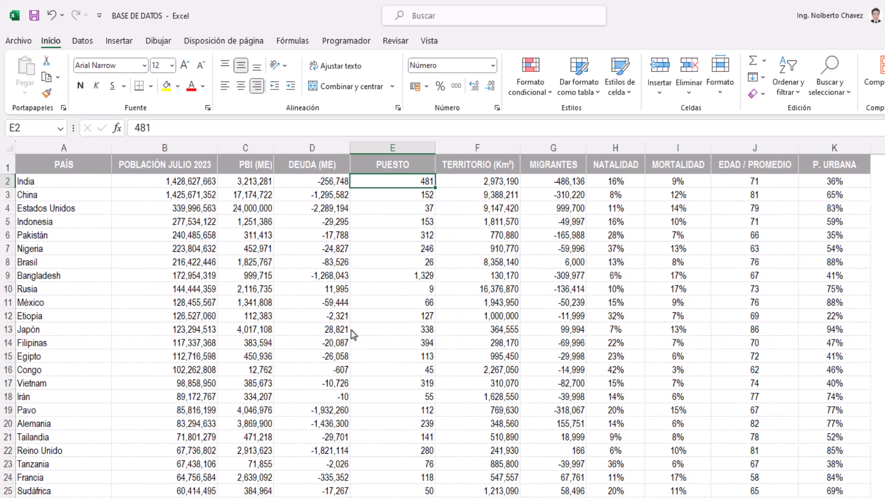
{"action": "left_click", "coordinate": [741, 151]}
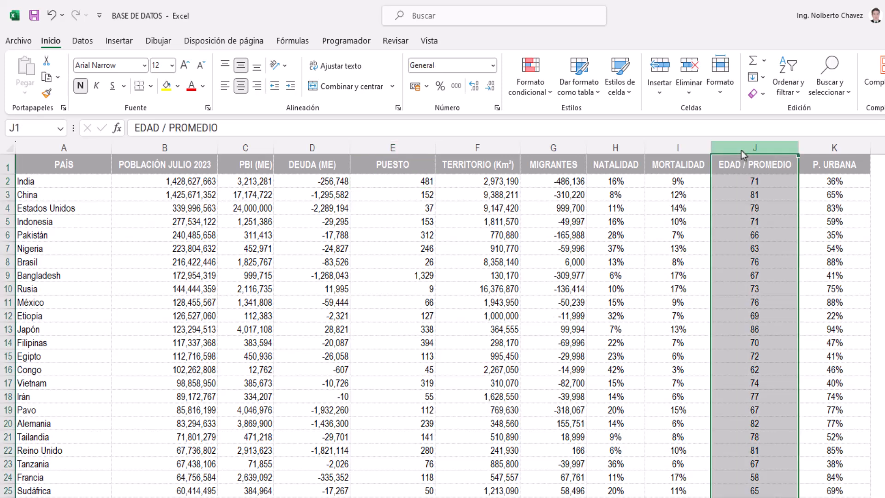
{"action": "left_click", "coordinate": [393, 148]}
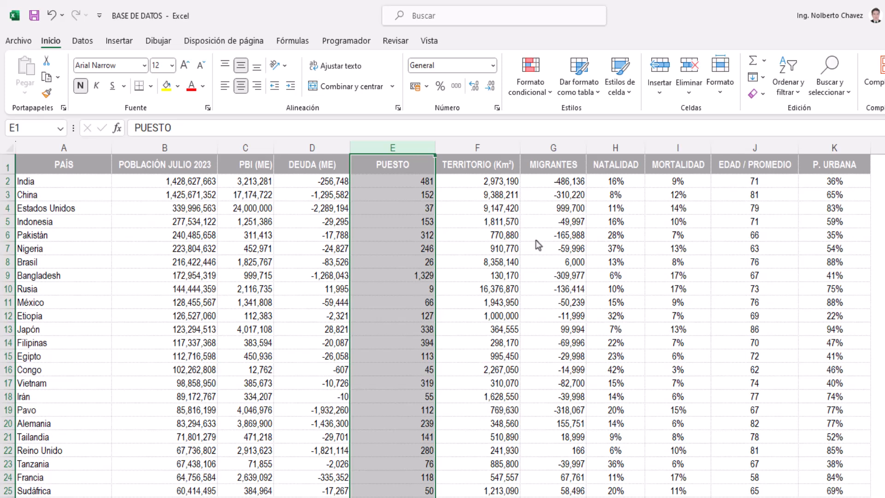
{"action": "left_click", "coordinate": [756, 148]}
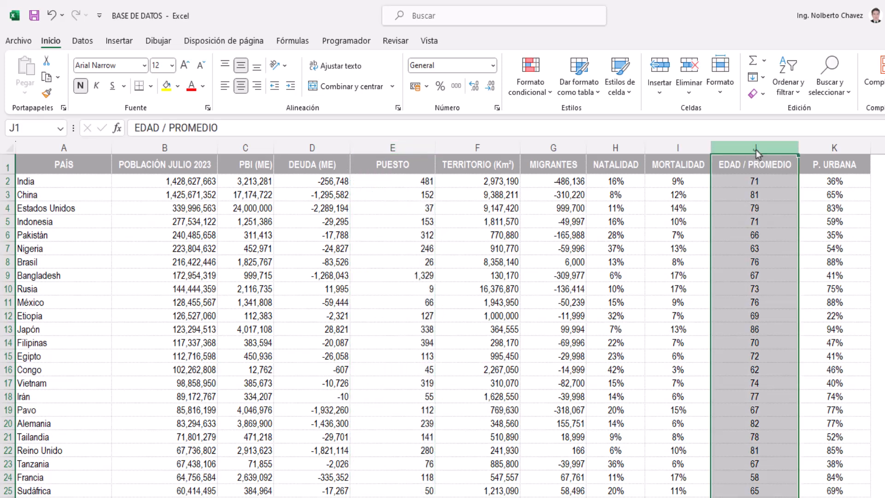
{"action": "left_click", "coordinate": [393, 149]}
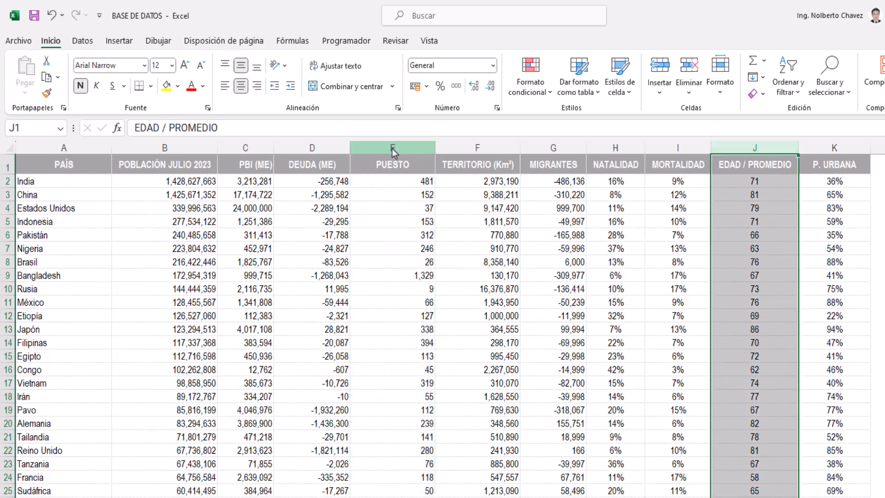
{"action": "left_click", "coordinate": [400, 166]}
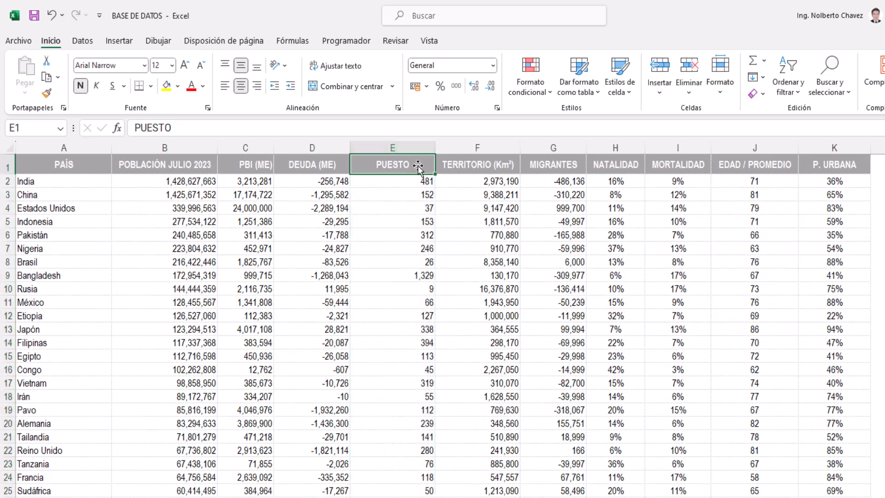
Move the whole EDAD / PROMEDIO column between DEUDA (ME) and PUESTO, shifting the other columns instead of overwriting them
{"action": "left_click", "coordinate": [737, 149]}
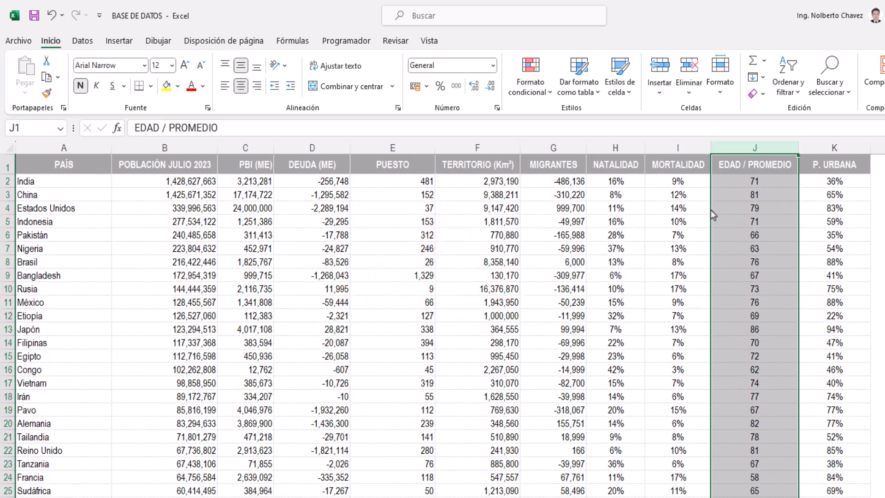
{"action": "left_click_drag", "start_coordinate": [711, 210], "coordinate": [351, 194]}
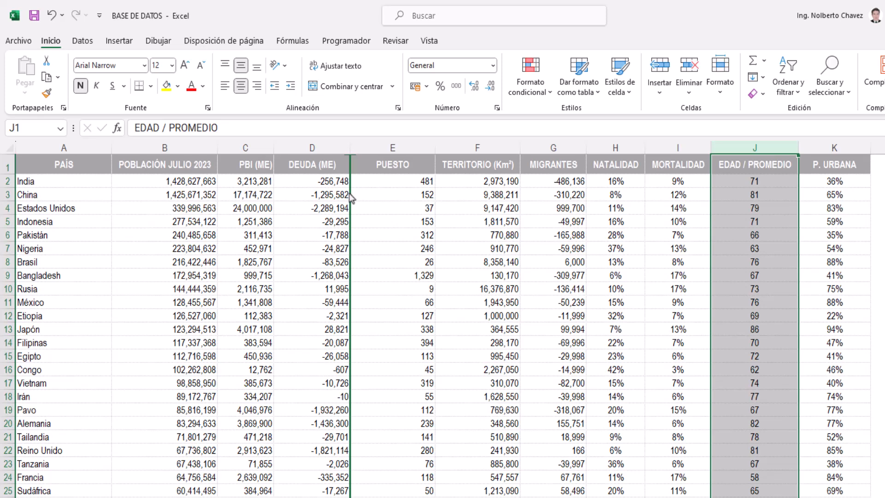
{"action": "left_click_drag", "start_coordinate": [350, 194], "coordinate": [349, 194]}
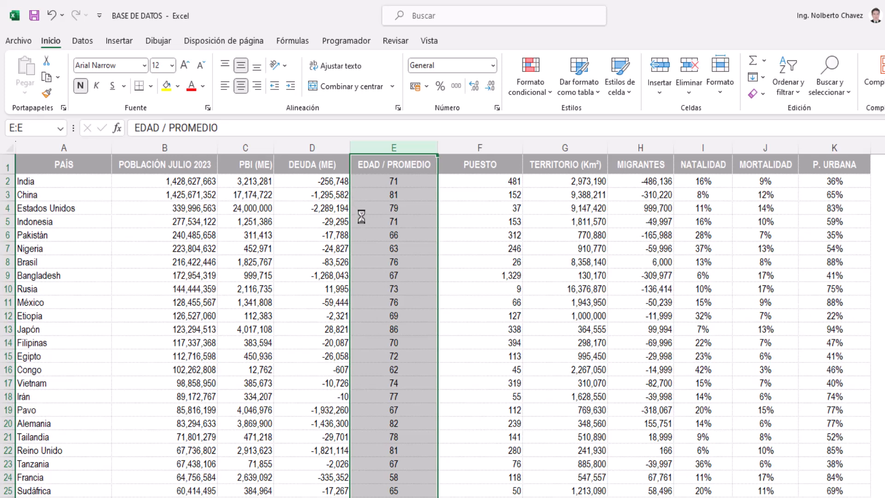
{"action": "left_click", "coordinate": [394, 207]}
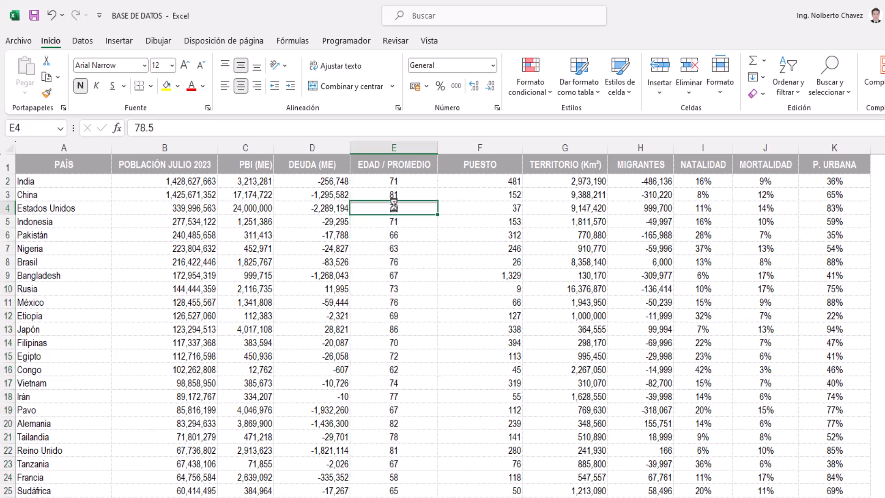
{"action": "left_click", "coordinate": [400, 248]}
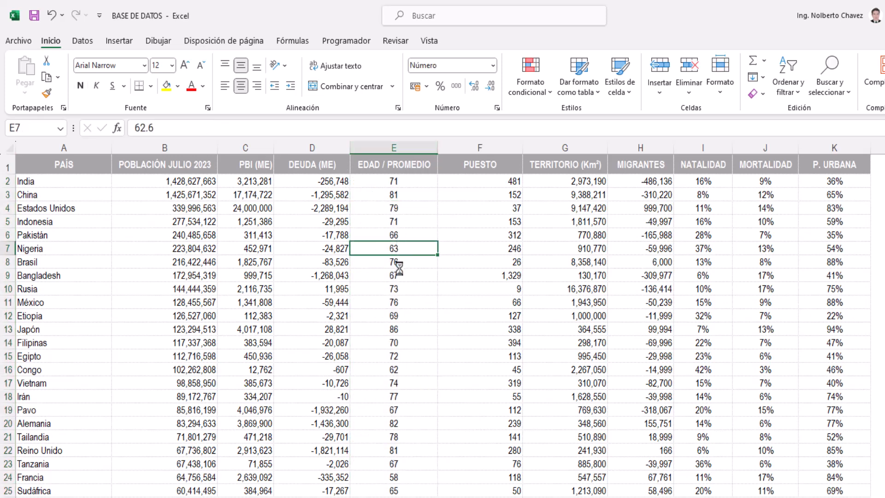